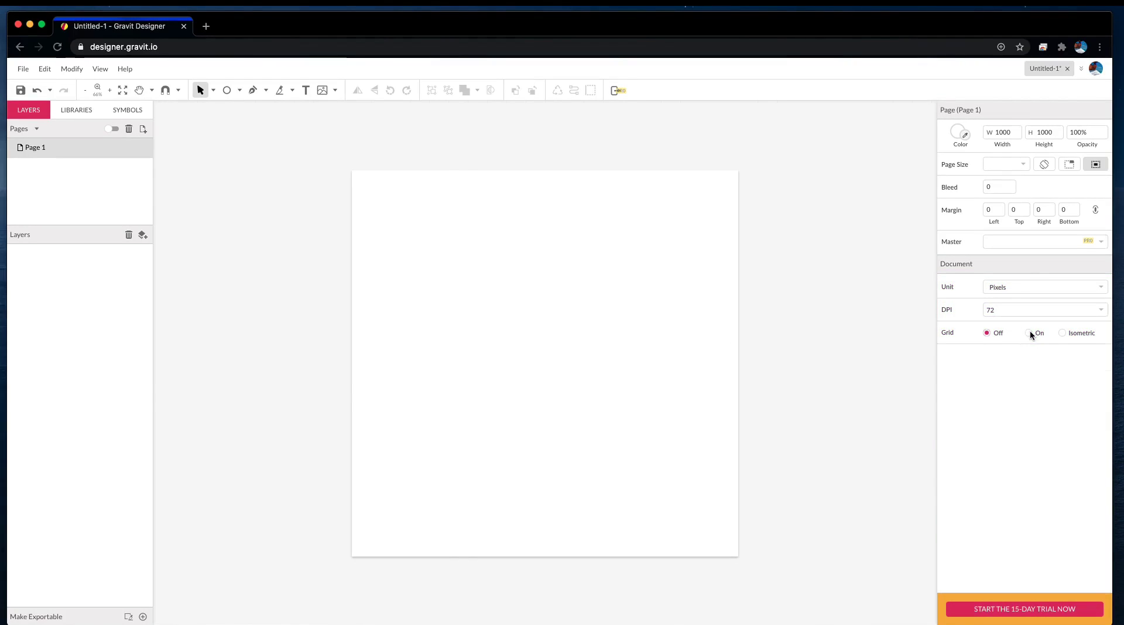
# - Turn the page grid on and set its cell width and height to 100
pyautogui.click(1029, 333)
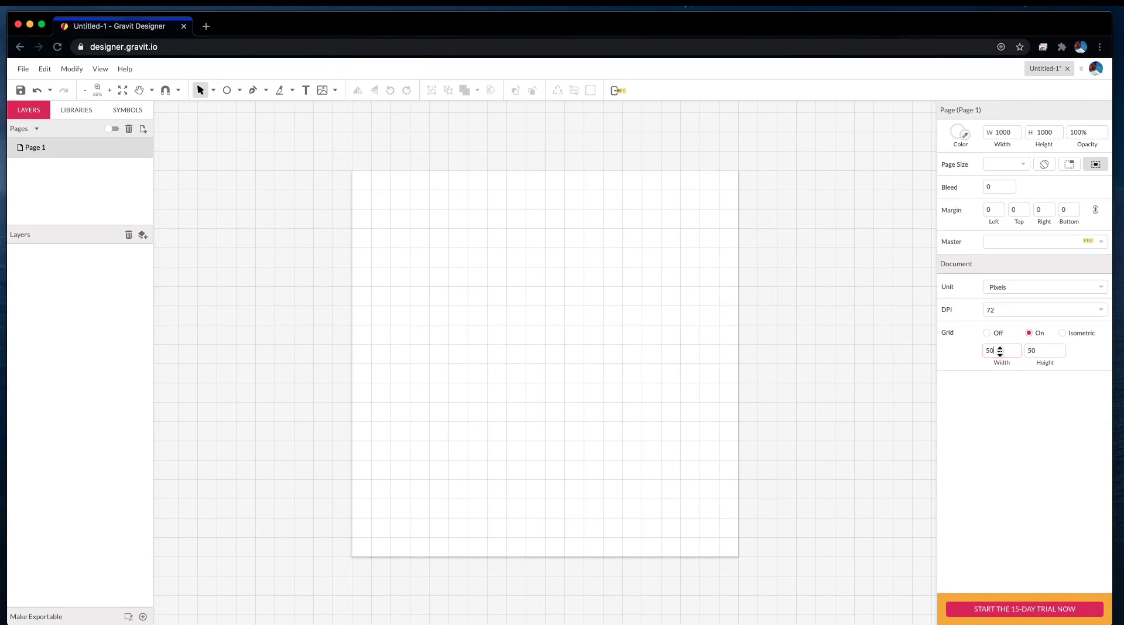
pyautogui.moveTo(1000, 350)
pyautogui.mouseDown()
pyautogui.moveTo(1000, 331)
pyautogui.moveTo(1001, 365)
pyautogui.moveTo(1005, 354)
pyautogui.mouseUp()
pyautogui.write('100')
pyautogui.press('Tab')
pyautogui.write('100')
pyautogui.press('Return')
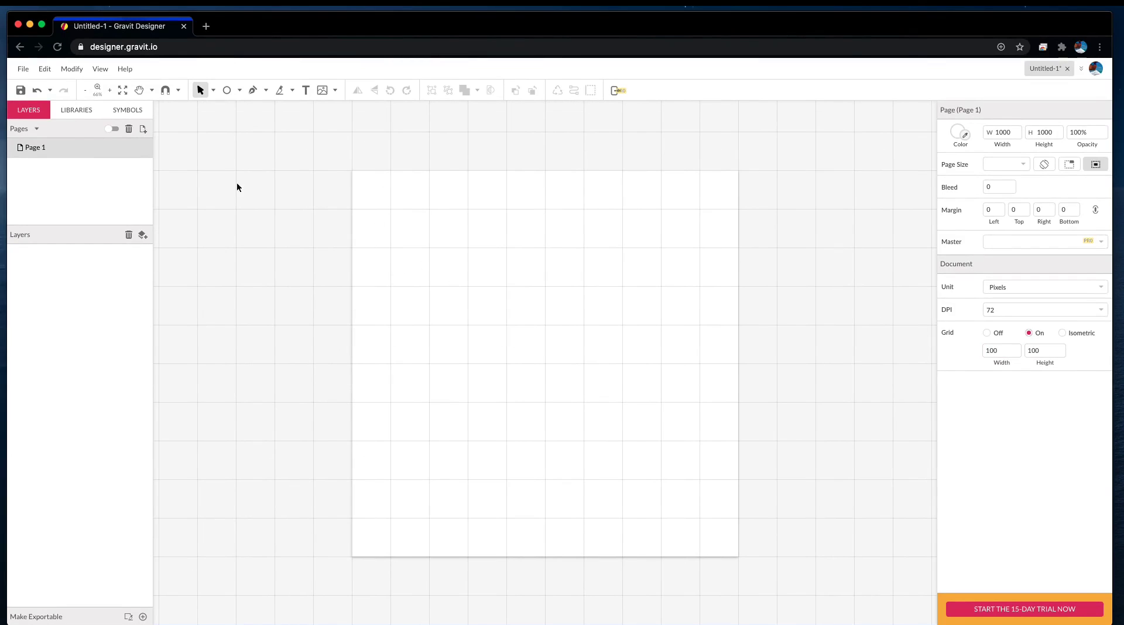
pyautogui.click(239, 91)
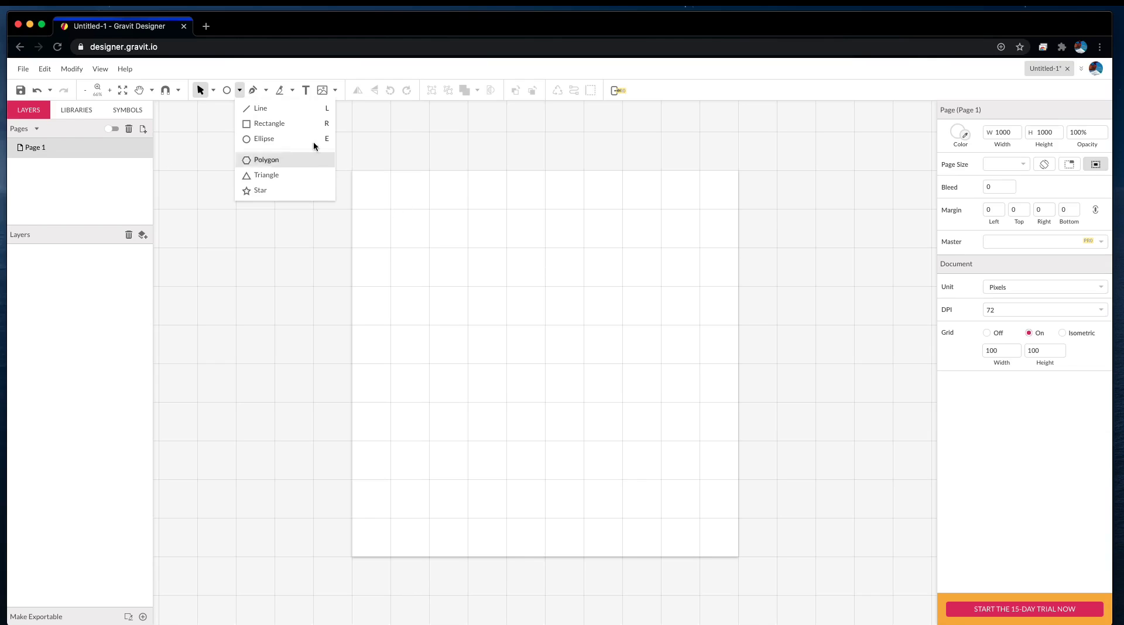
# - Draw wide rectangles stacked down the page aligned to the grid, then make the grid isometric
pyautogui.click(292, 123)
pyautogui.moveTo(390, 209); pyautogui.dragTo(699, 287)
pyautogui.moveTo(534, 240); pyautogui.dragTo(534, 471)
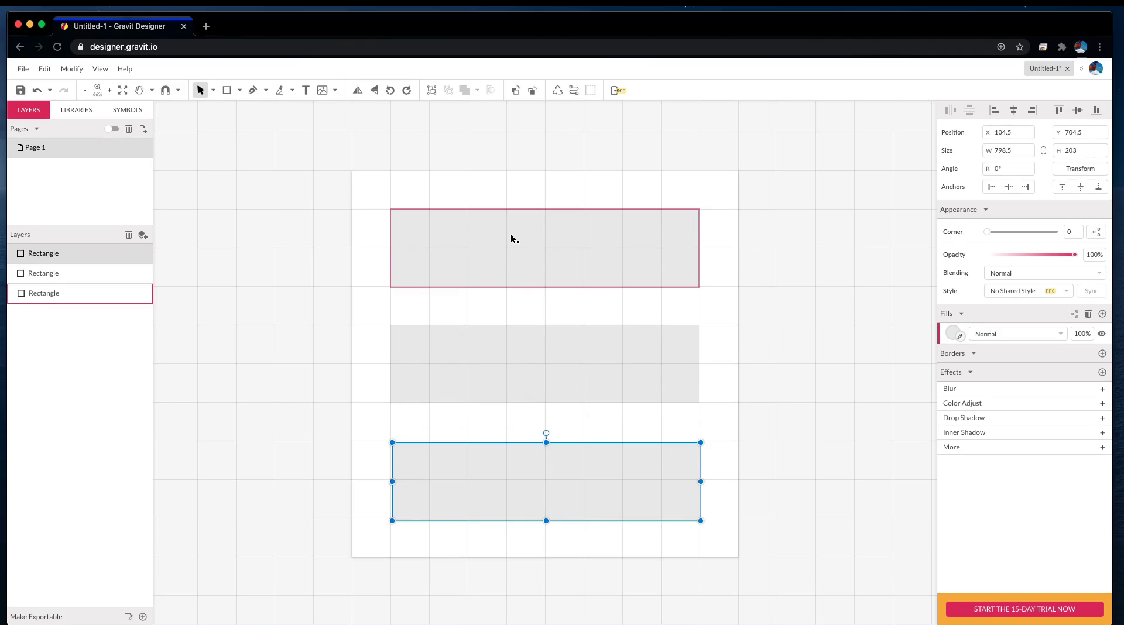
pyautogui.moveTo(510, 234)
pyautogui.mouseDown()
pyautogui.moveTo(517, 247)
pyautogui.moveTo(511, 234)
pyautogui.mouseUp()
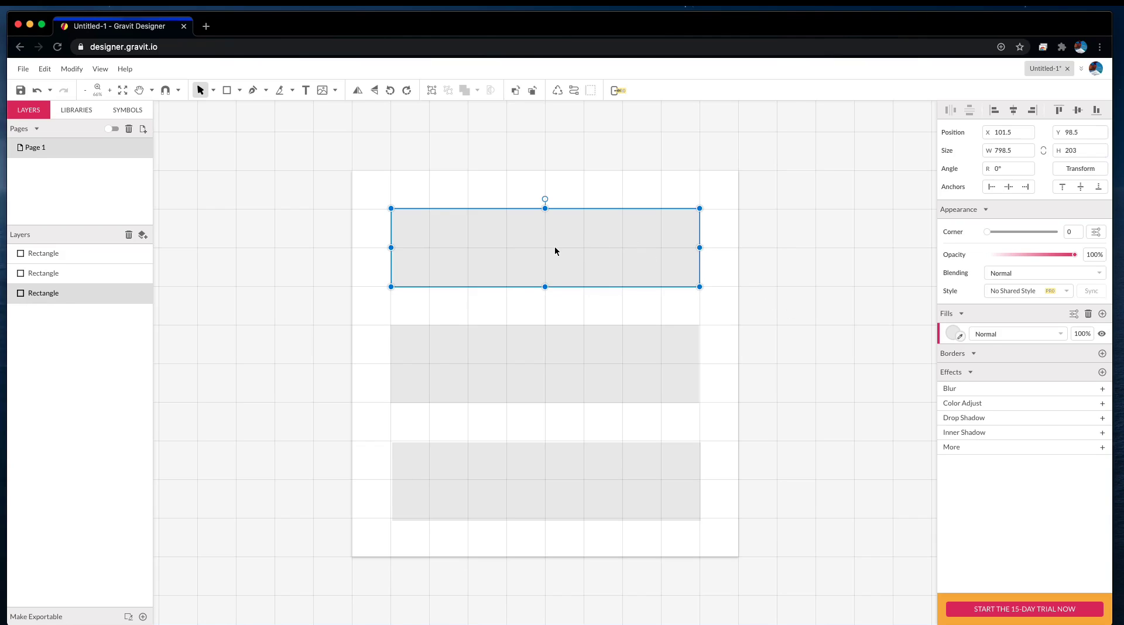
pyautogui.click(791, 229)
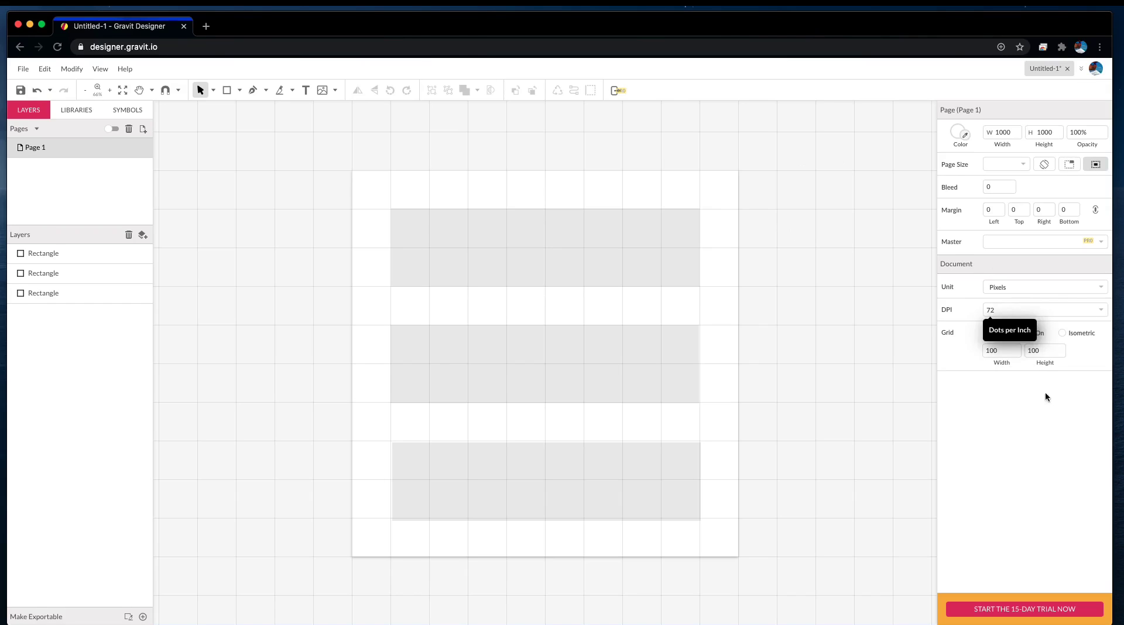
pyautogui.click(1062, 332)
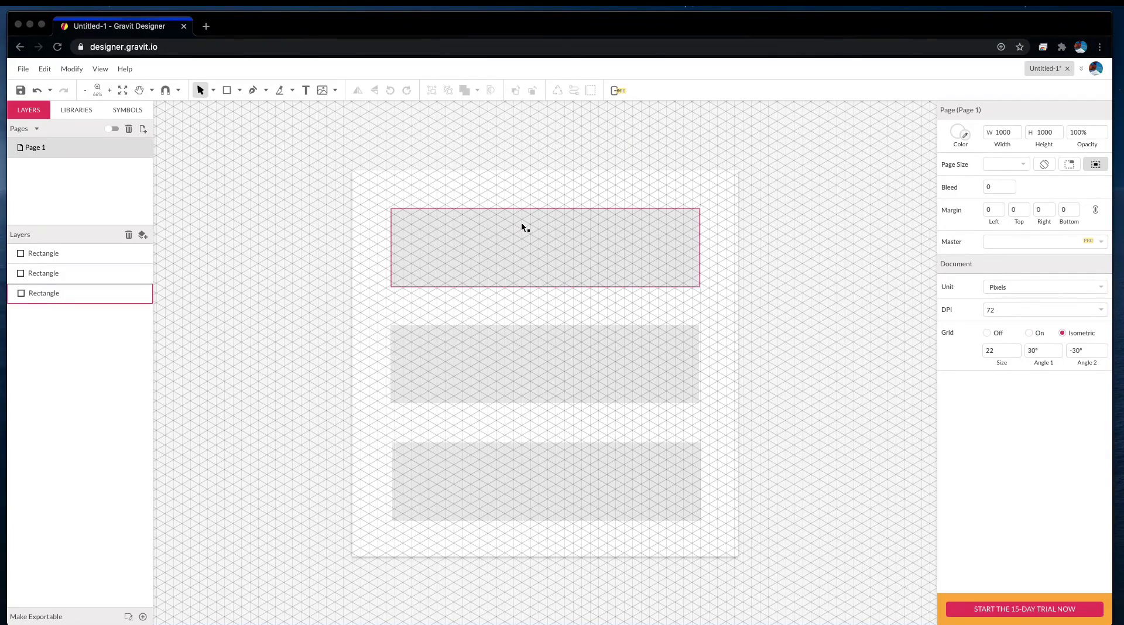
# - Enlarge the isometric grid size to 36 and delete all three rectangles
pyautogui.moveTo(1002, 350); pyautogui.dragTo(1042, 349)
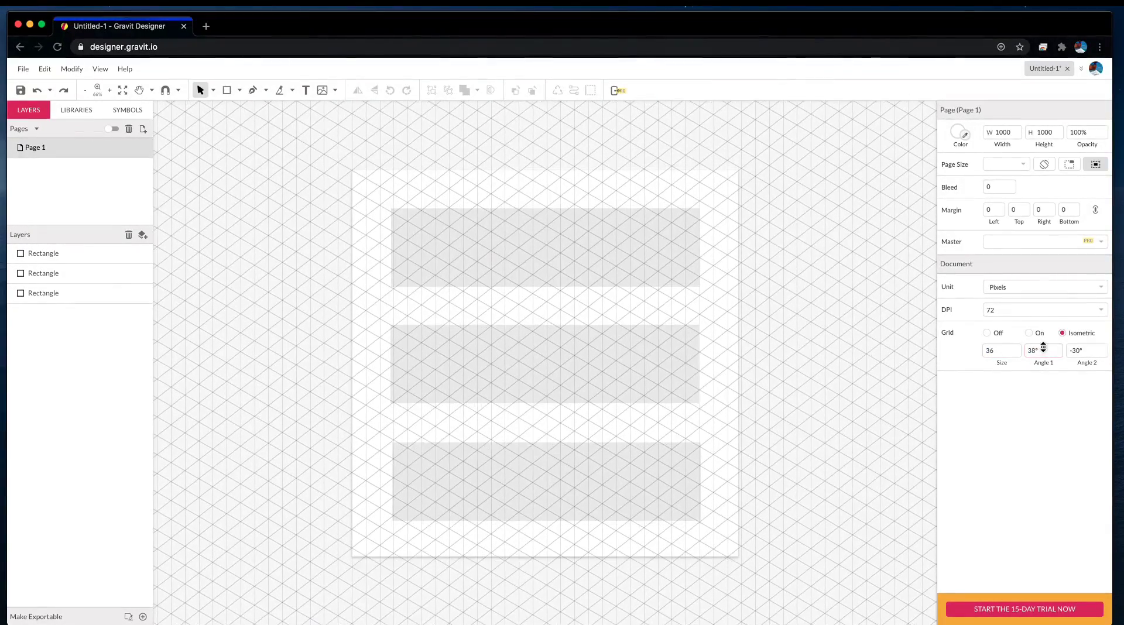
pyautogui.click(679, 268)
pyautogui.keyDown('shift'); pyautogui.click(673, 360); pyautogui.keyUp('shift')
pyautogui.keyDown('shift'); pyautogui.click(672, 465); pyautogui.keyUp('shift')
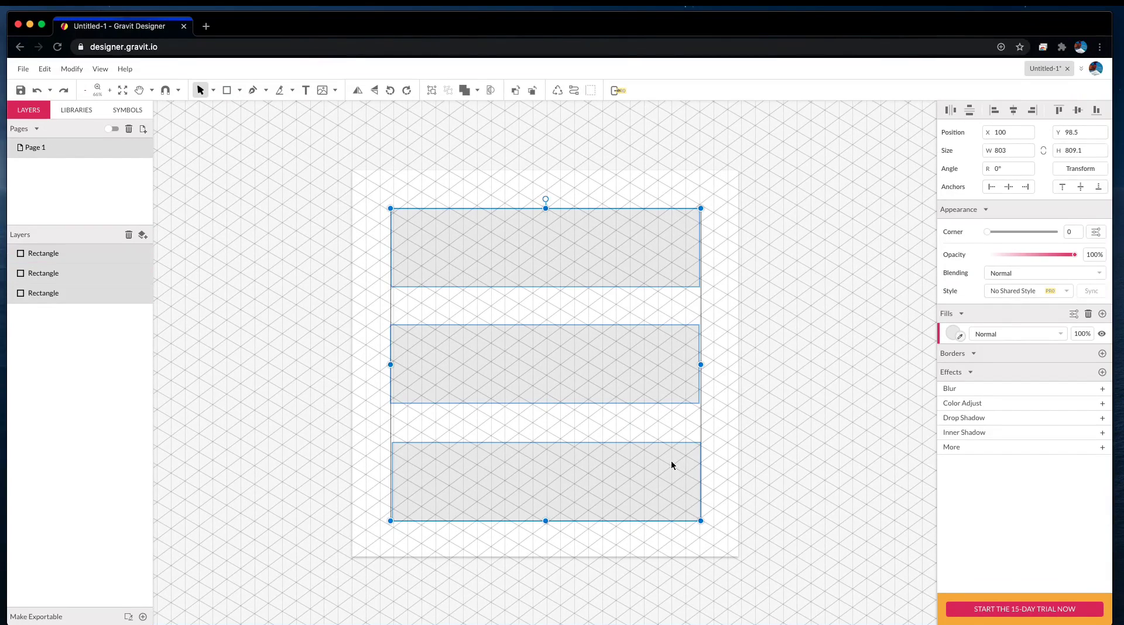
pyautogui.press('Delete')
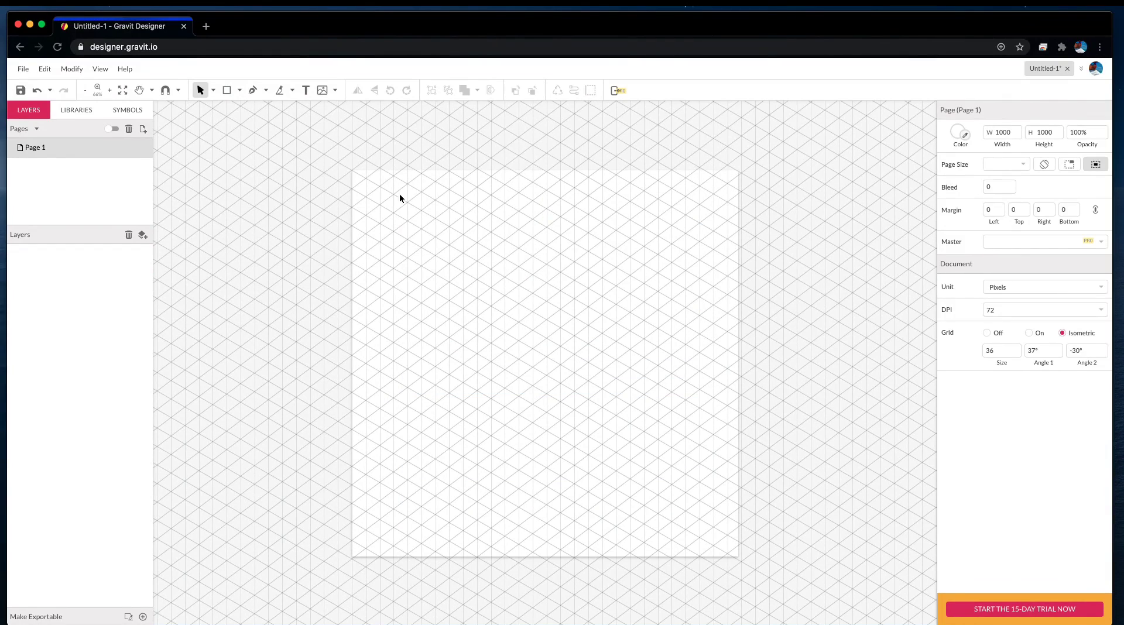
# - Enable snapping from the magnet dropdown and turn on Snap to Grid
pyautogui.click(100, 69)
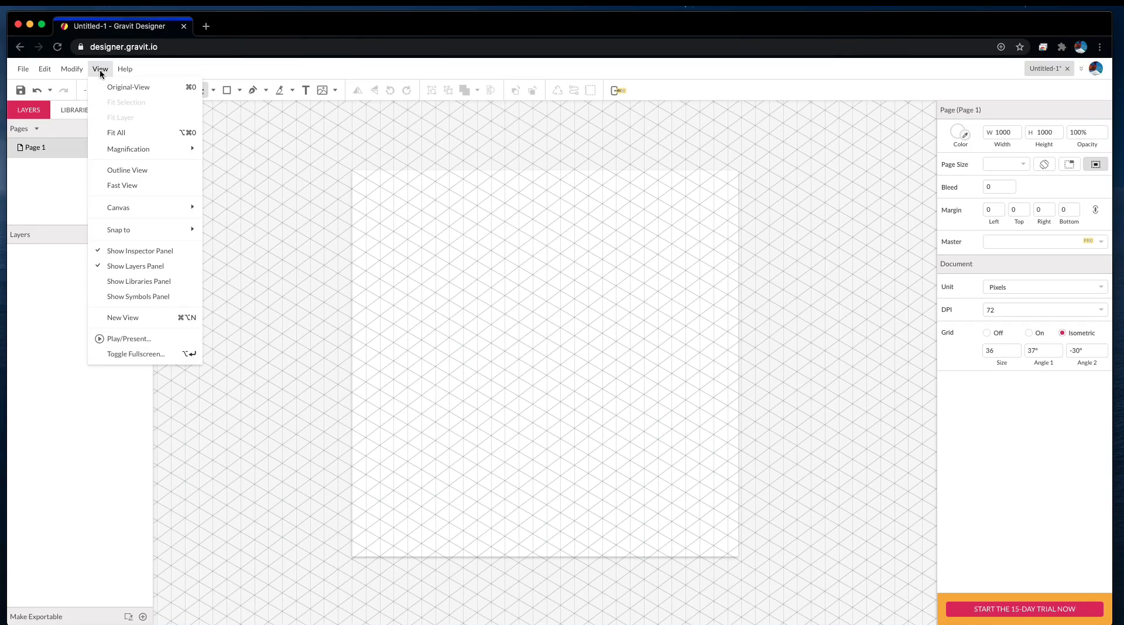
pyautogui.moveTo(128, 216)
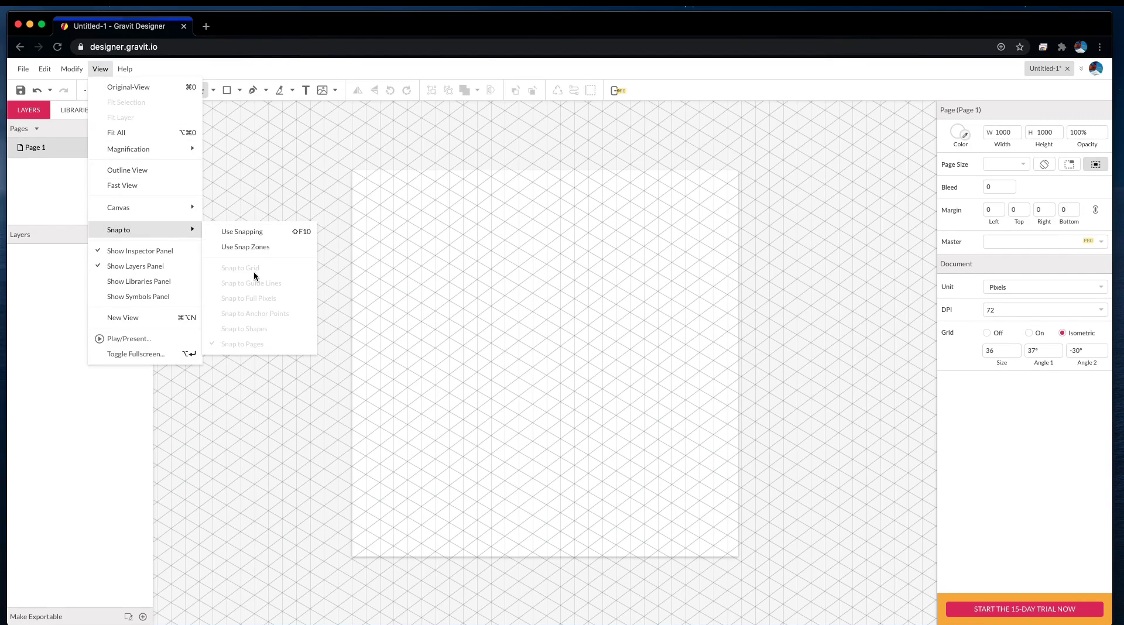
pyautogui.click(257, 186)
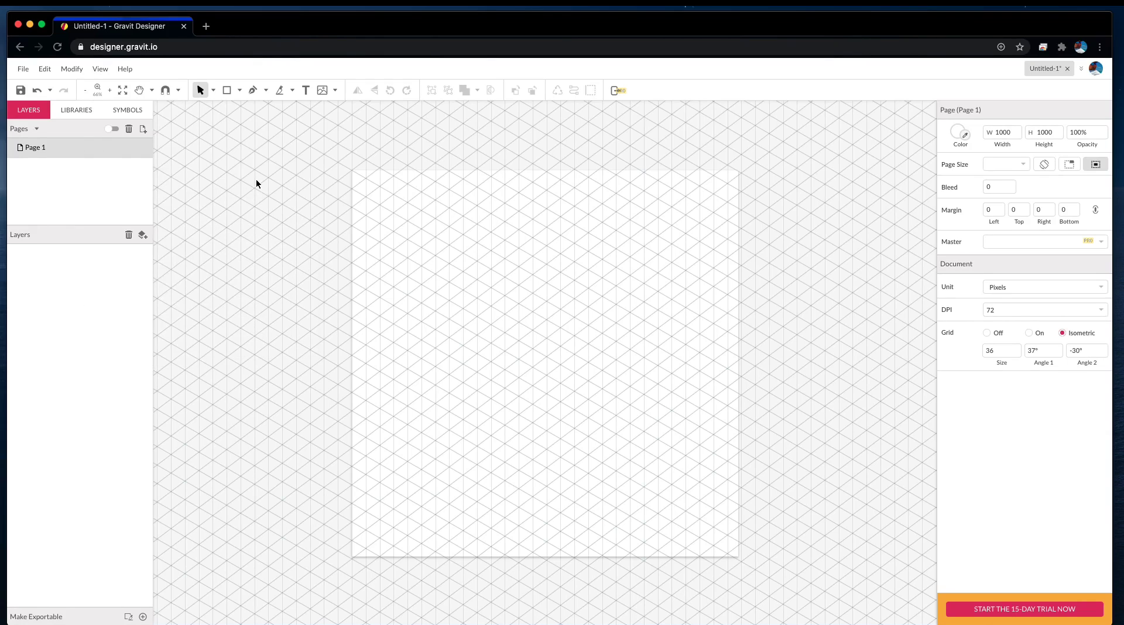
pyautogui.click(177, 90)
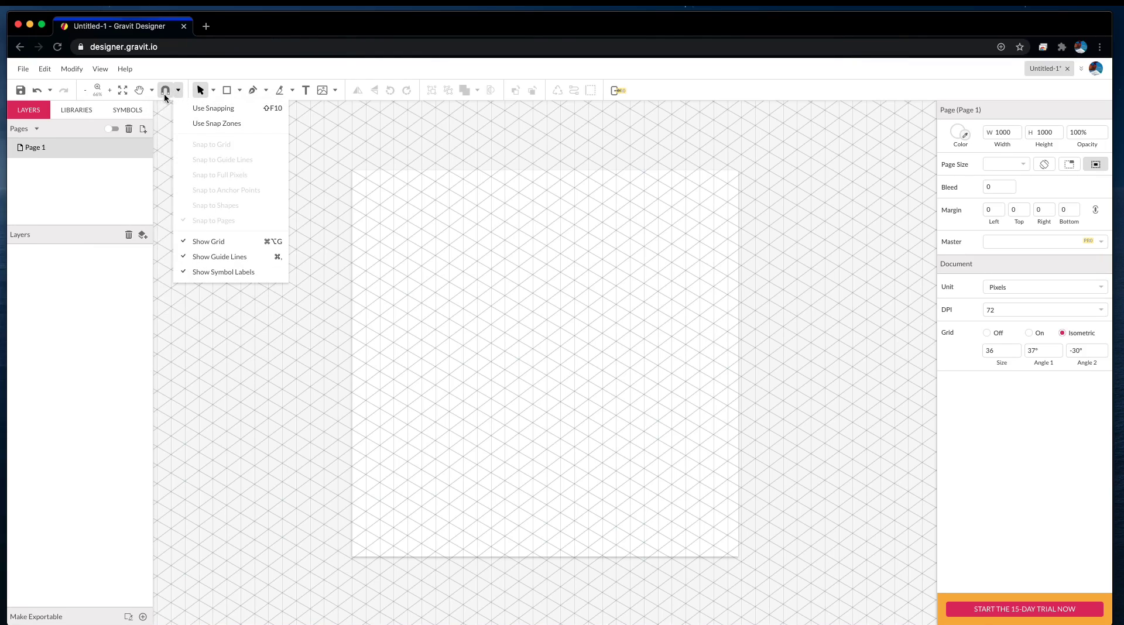
pyautogui.click(165, 92)
pyautogui.click(179, 92)
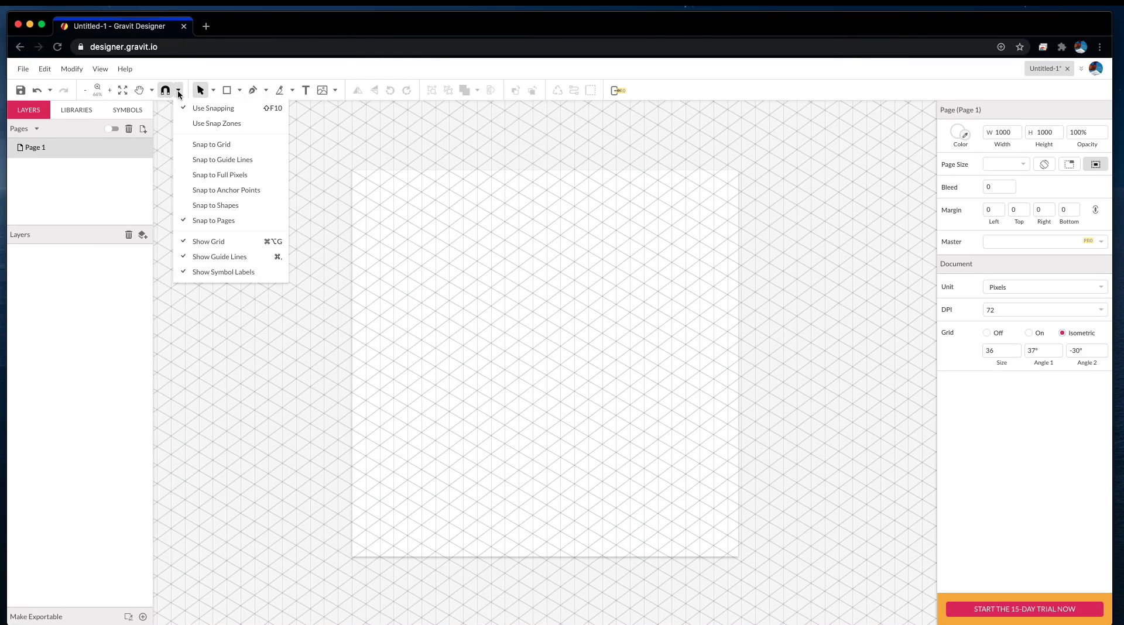
pyautogui.click(224, 145)
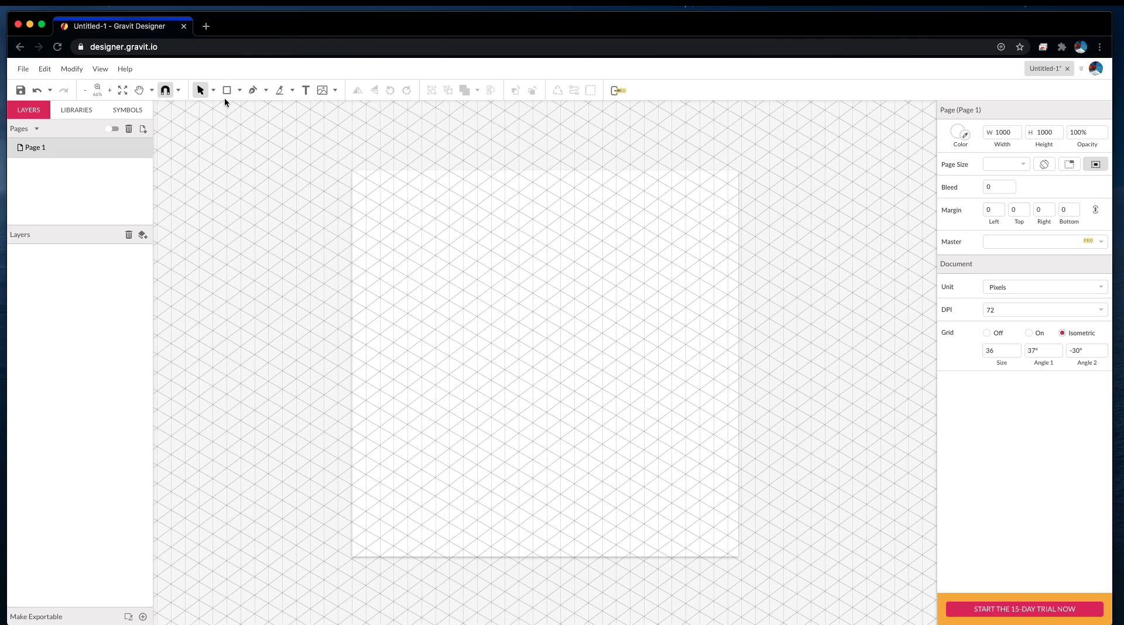
# - Draw the cube's top diamond face with the Pen tool on grid points
pyautogui.click(253, 90)
pyautogui.click(519, 231)
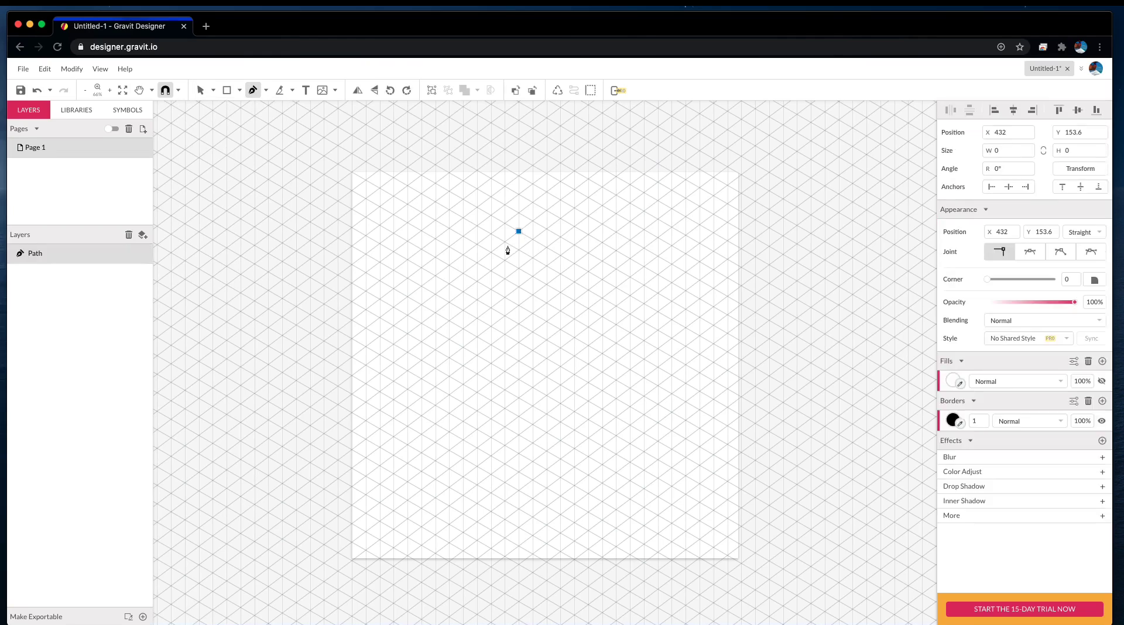
pyautogui.click(449, 284)
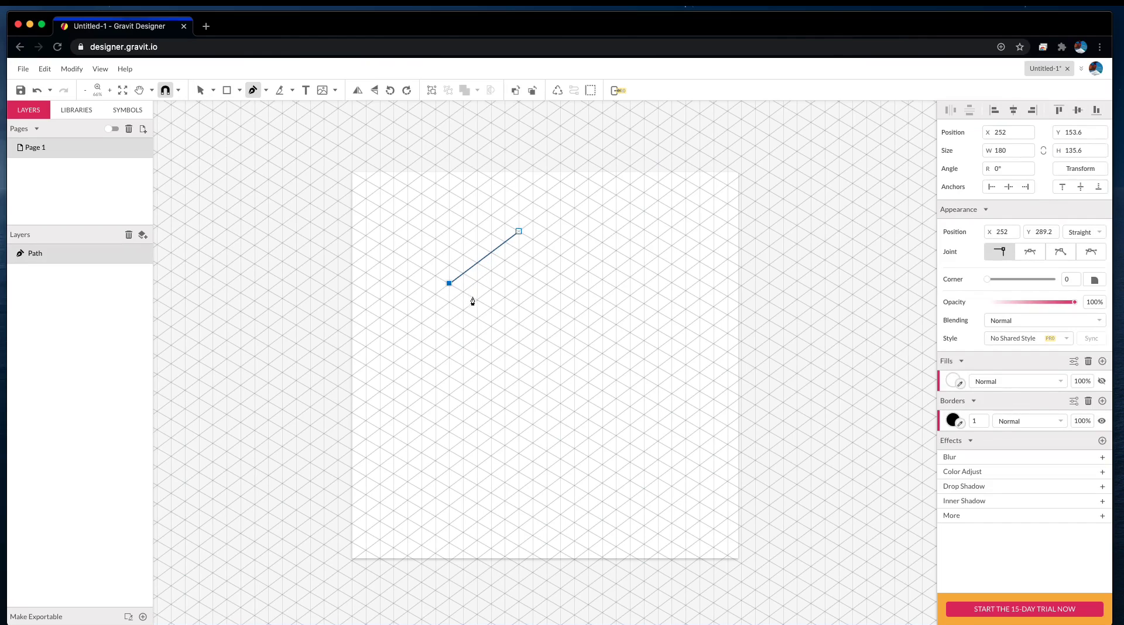
pyautogui.click(519, 324)
pyautogui.click(590, 273)
pyautogui.click(519, 231)
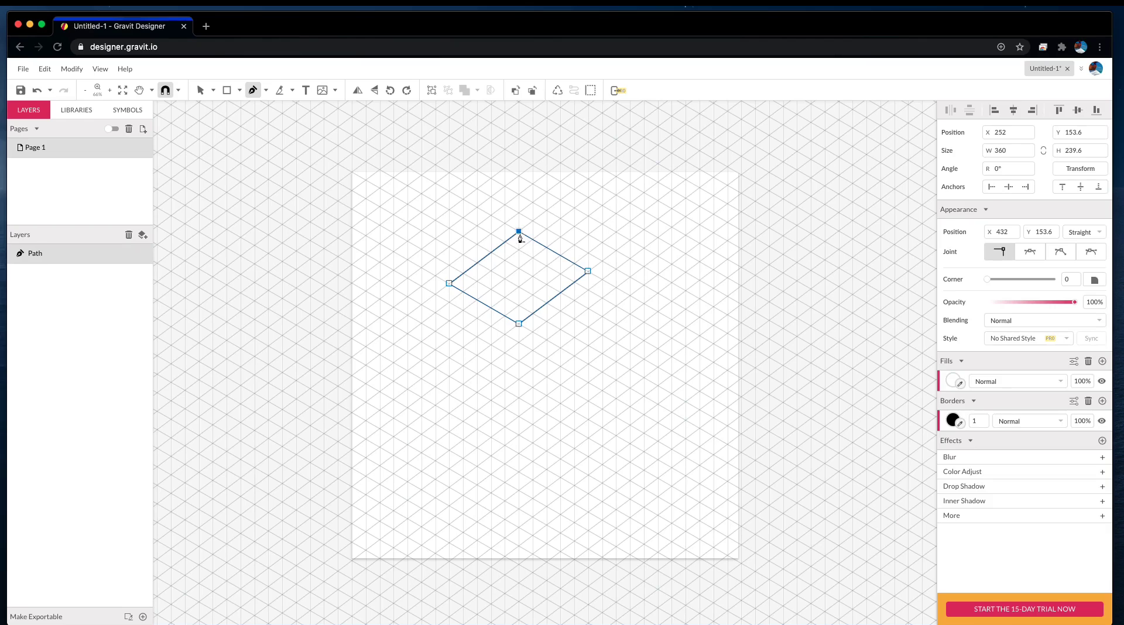
pyautogui.click(449, 284)
pyautogui.press('super+z')
# - Draw the cube's left face as a closed path below the top diamond
pyautogui.click(449, 377)
pyautogui.click(449, 283)
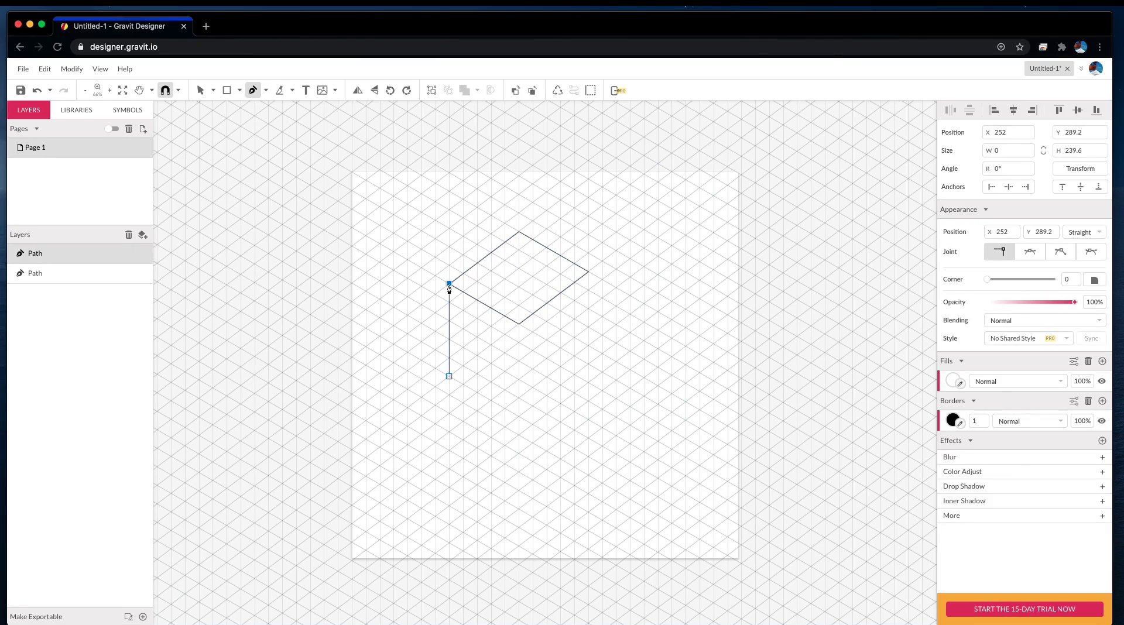
pyautogui.click(518, 323)
pyautogui.click(519, 416)
pyautogui.click(449, 376)
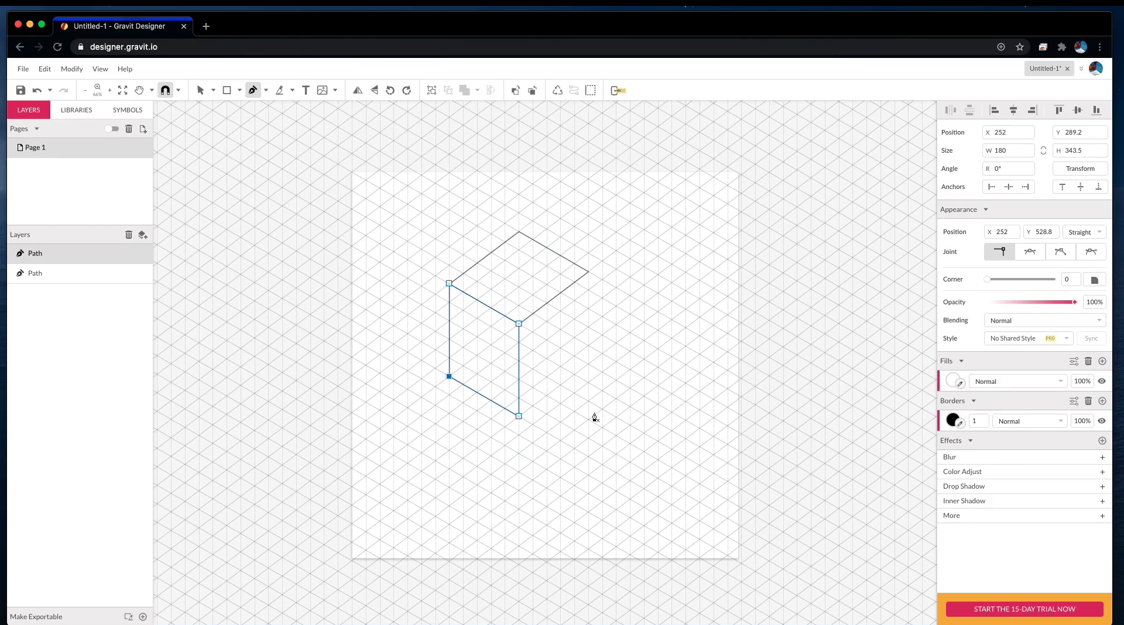
pyautogui.press('Escape')
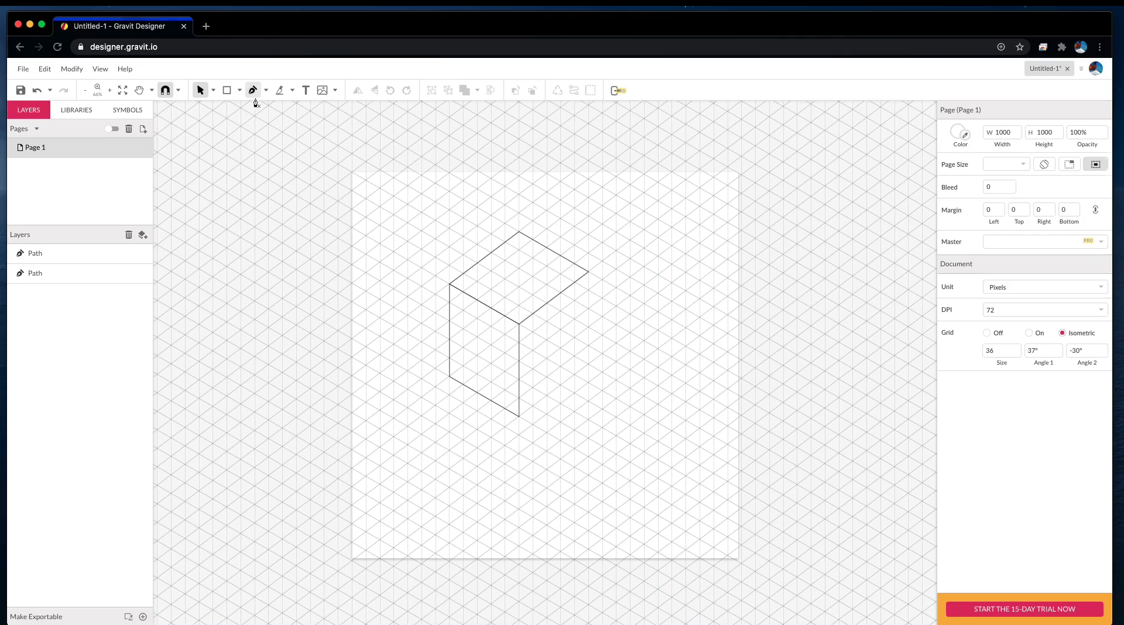
# - Draw the cube's right face from the bottom corner up to the top-right corner
pyautogui.click(518, 419)
pyautogui.click(588, 367)
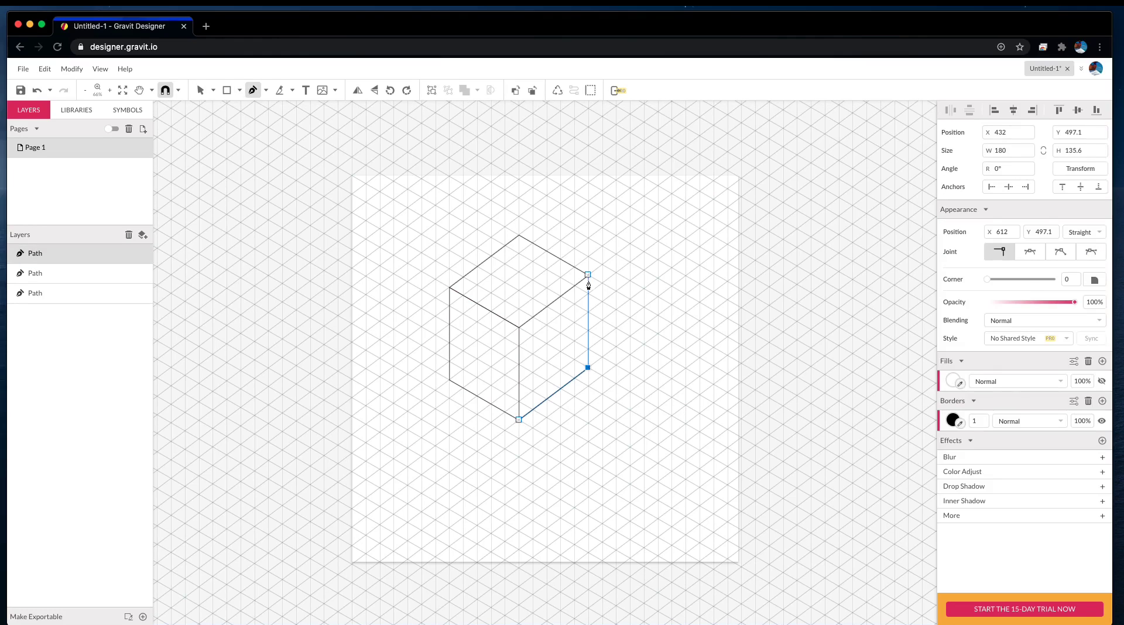
pyautogui.click(588, 275)
pyautogui.press('Escape')
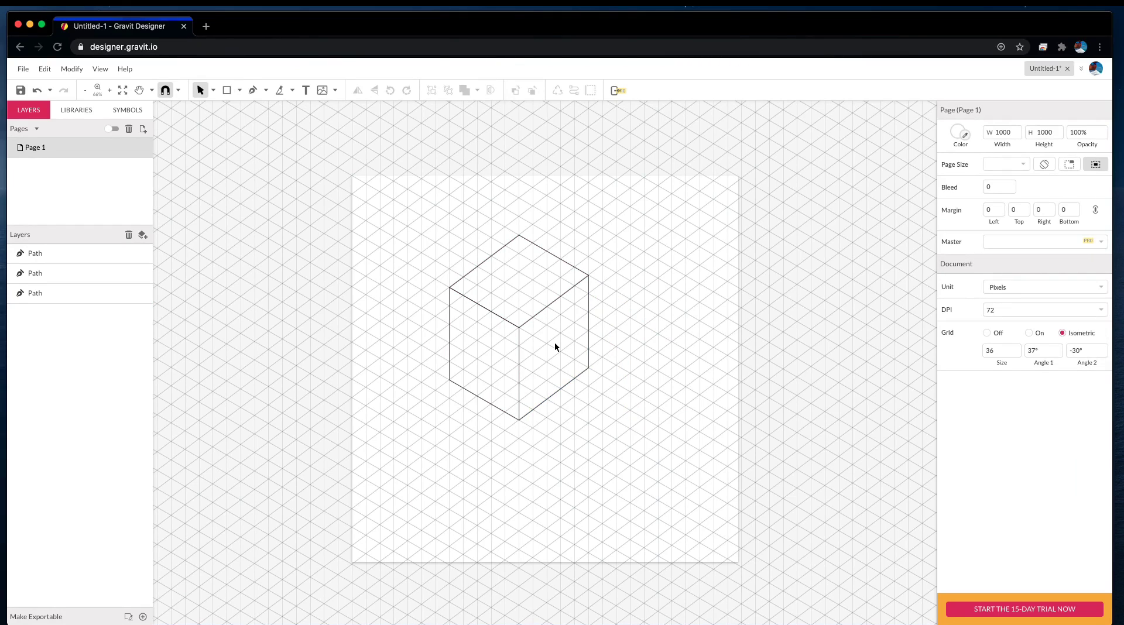
pyautogui.click(178, 90)
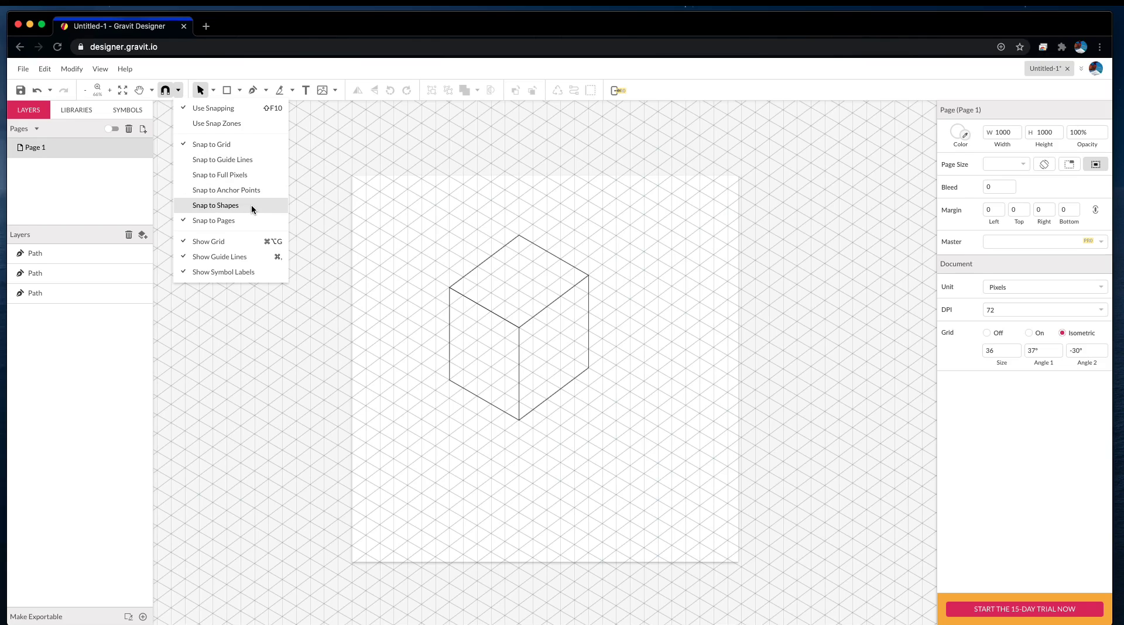
pyautogui.click(334, 166)
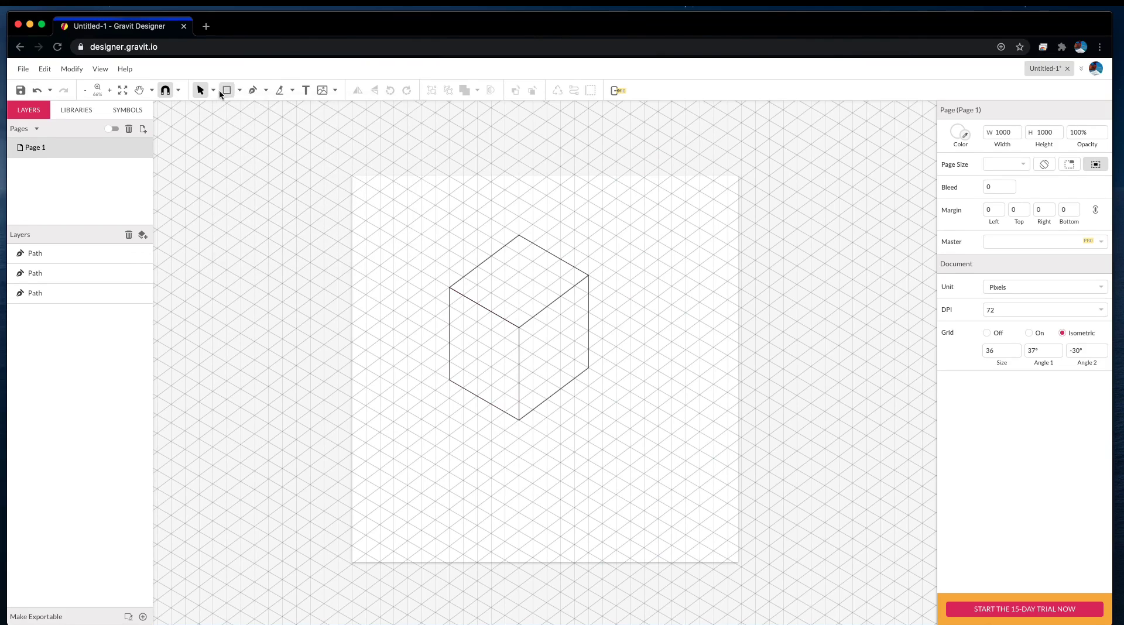
# - Toggle two options in the snapping dropdown
pyautogui.click(178, 90)
pyautogui.click(236, 191)
pyautogui.click(178, 91)
pyautogui.click(195, 121)
# - Draw a rectangle and move it against the cube's left side
pyautogui.click(227, 91)
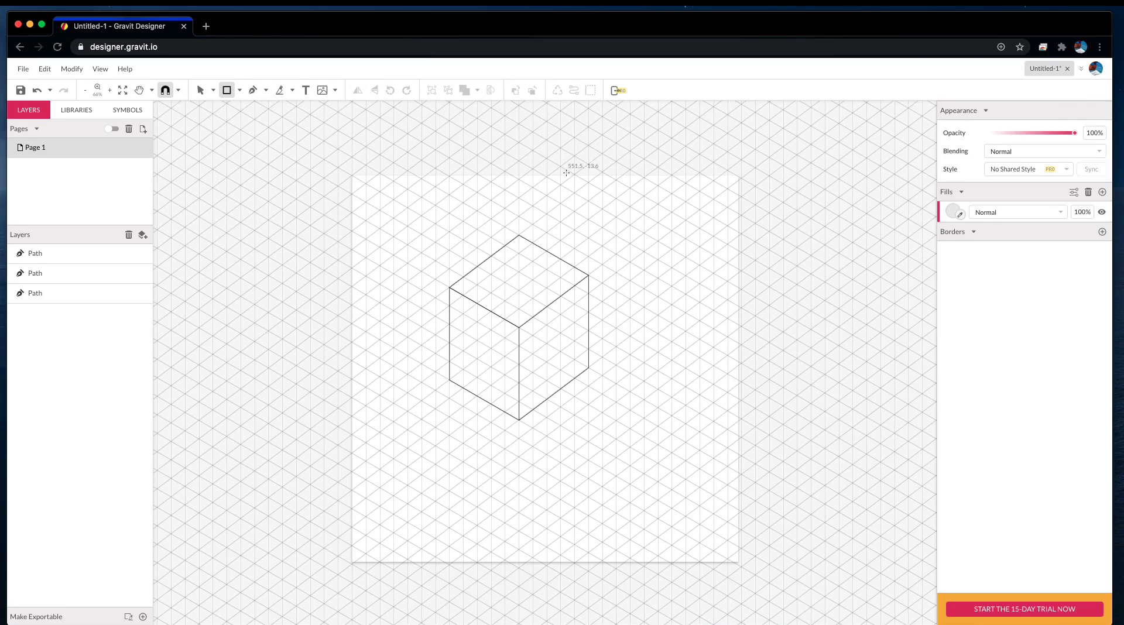
pyautogui.moveTo(610, 205); pyautogui.dragTo(726, 303)
pyautogui.moveTo(669, 248)
pyautogui.mouseDown()
pyautogui.moveTo(648, 219)
pyautogui.moveTo(578, 194)
pyautogui.moveTo(579, 176)
pyautogui.moveTo(677, 402)
pyautogui.moveTo(484, 462)
pyautogui.moveTo(447, 457)
pyautogui.moveTo(414, 419)
pyautogui.mouseUp()
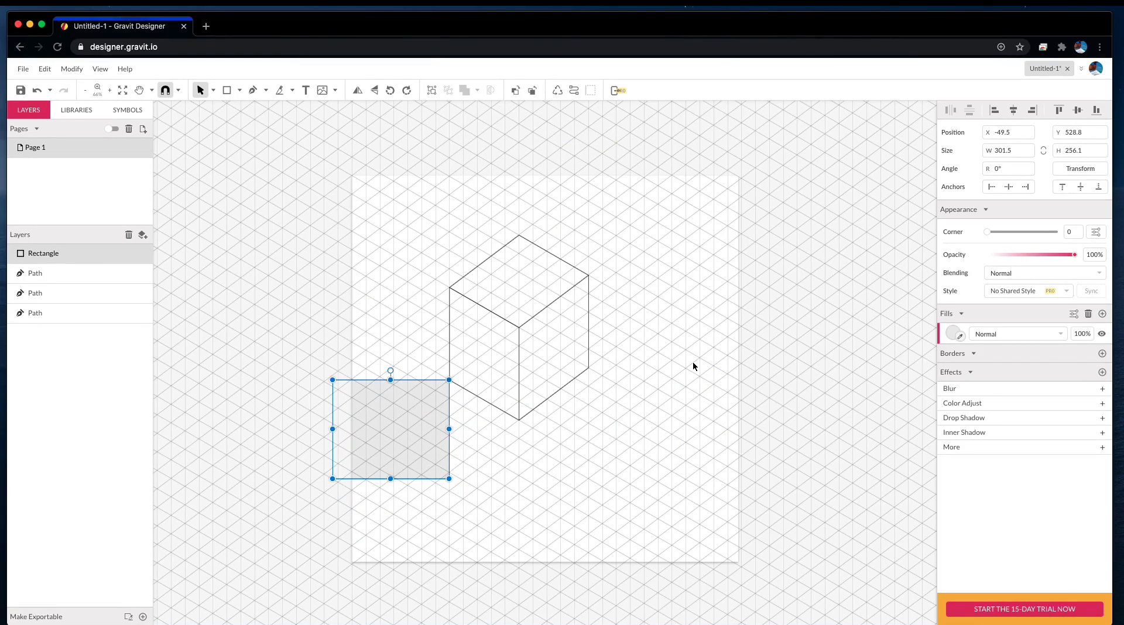
pyautogui.press('Escape')
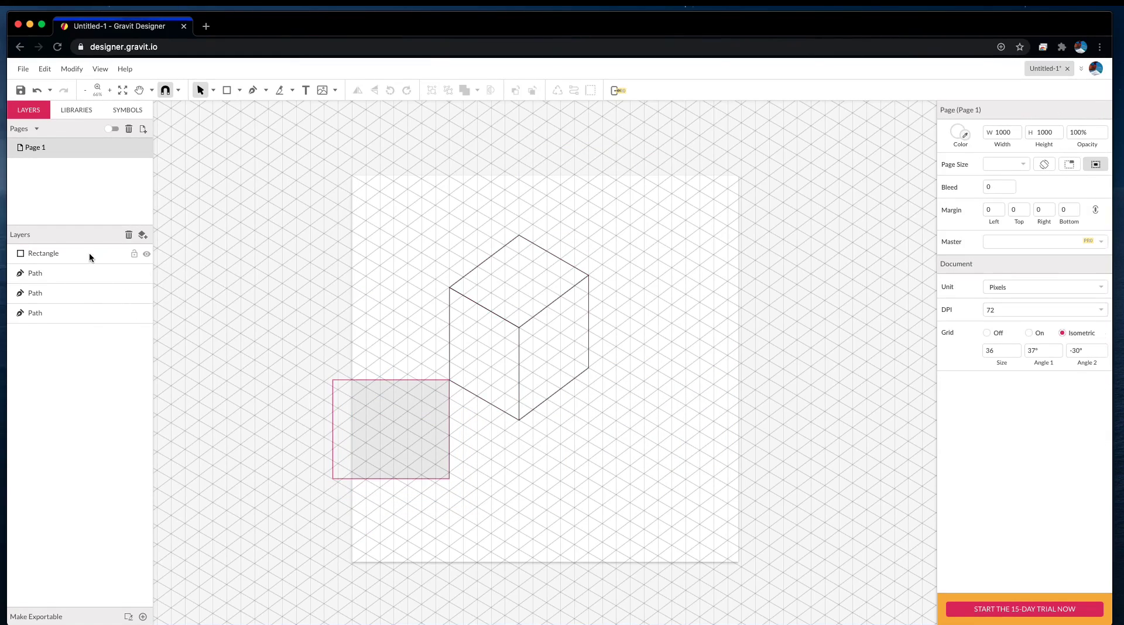
pyautogui.click(89, 253)
pyautogui.click(93, 321)
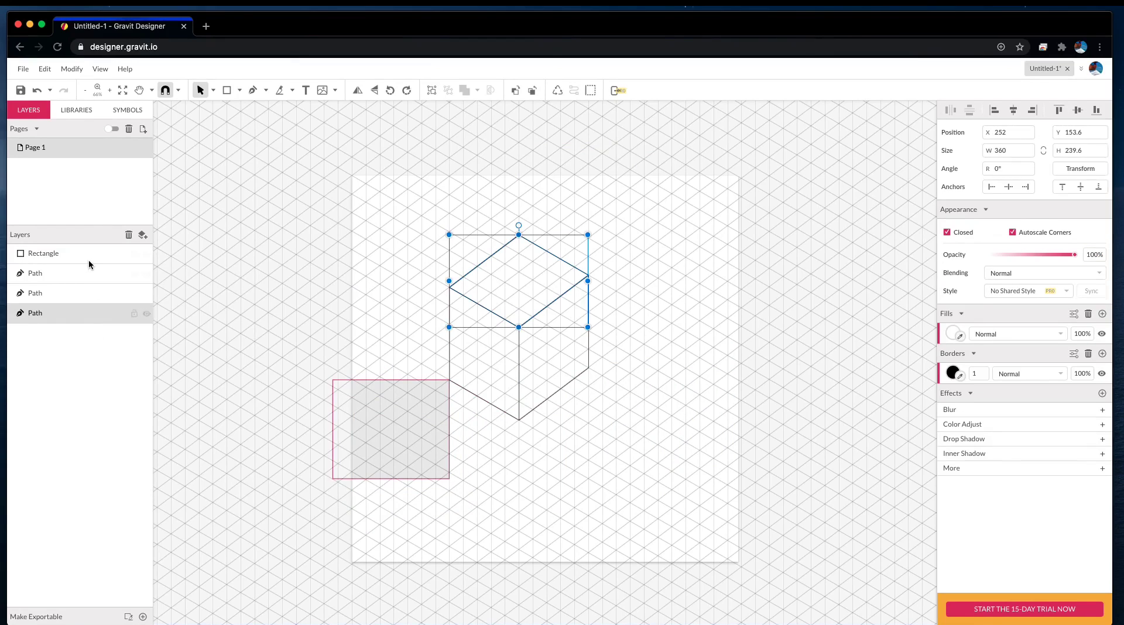
# - Delete the rectangle and cube paths, and switch the grid off
pyautogui.click(89, 257)
pyautogui.keyDown('shift'); pyautogui.click(93, 316); pyautogui.keyUp('shift')
pyautogui.press('Delete')
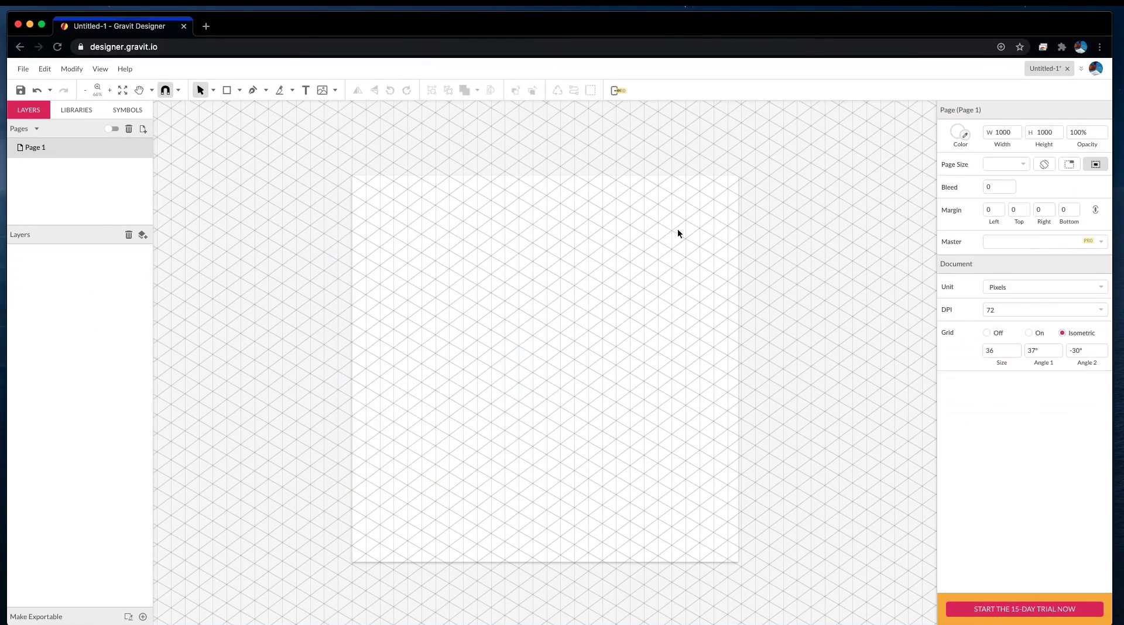
pyautogui.click(987, 333)
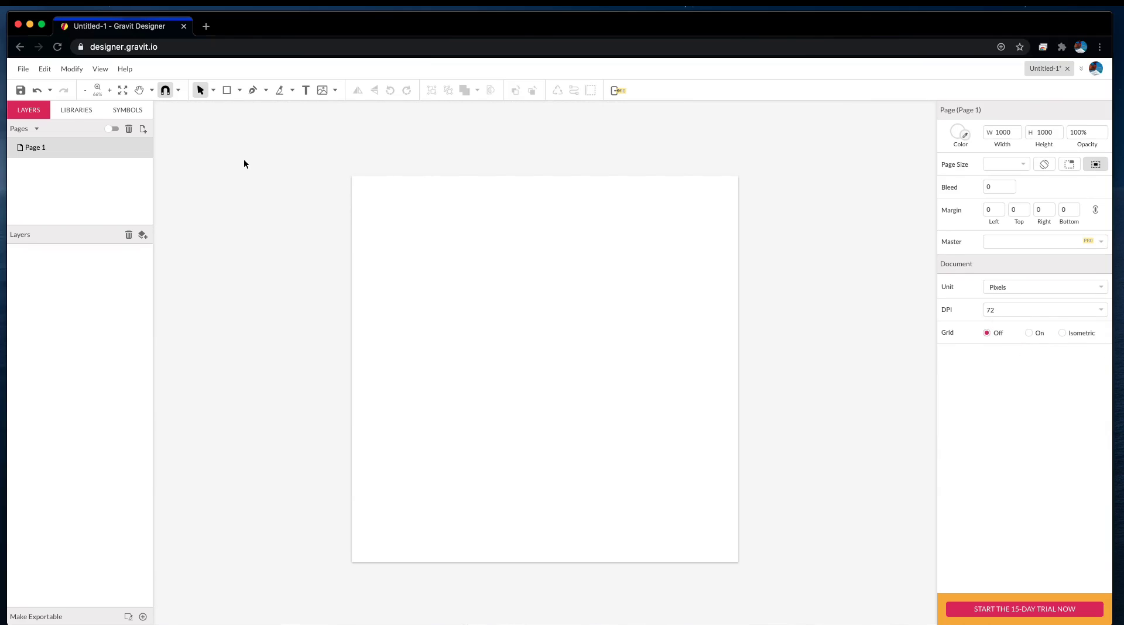
pyautogui.click(101, 69)
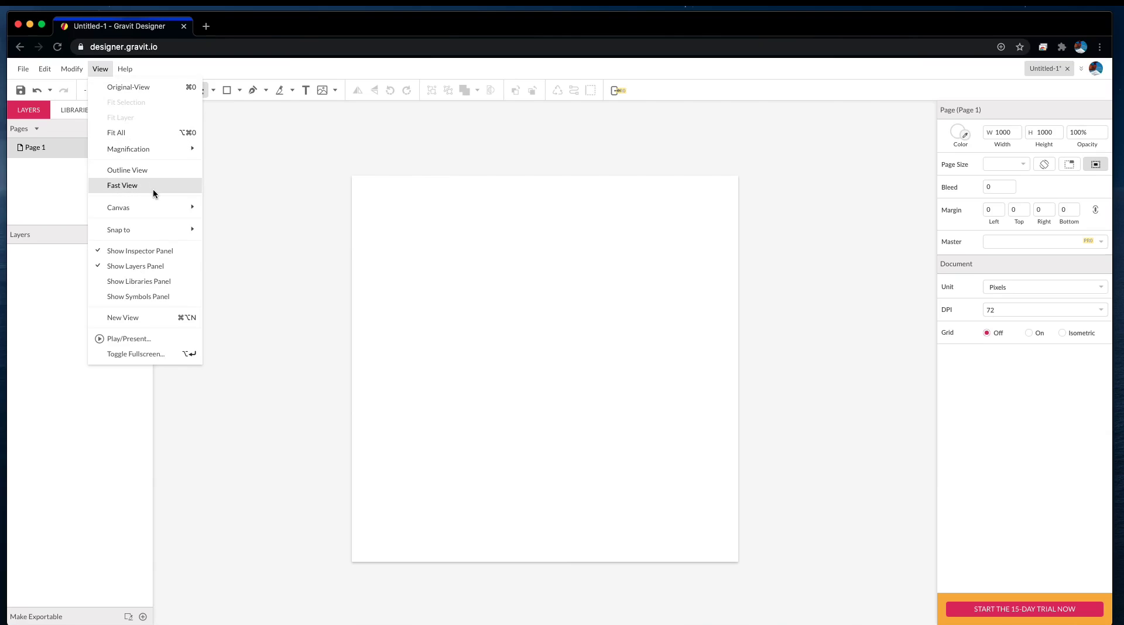
# - Turn on Show Rulers from View > Canvas
pyautogui.moveTo(154, 207)
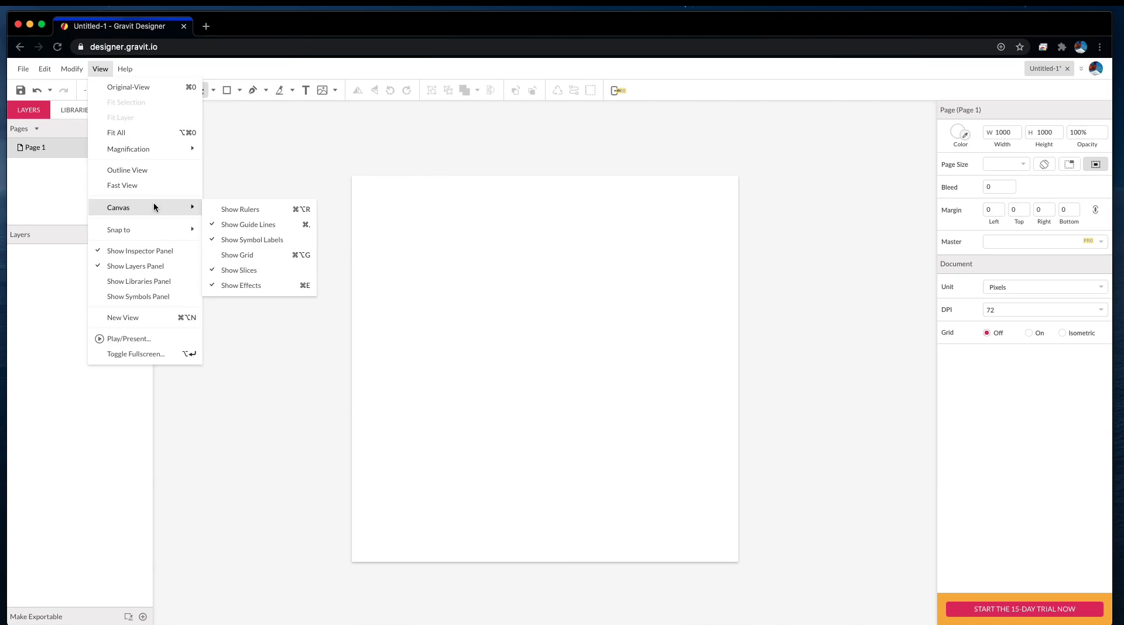
pyautogui.click(249, 211)
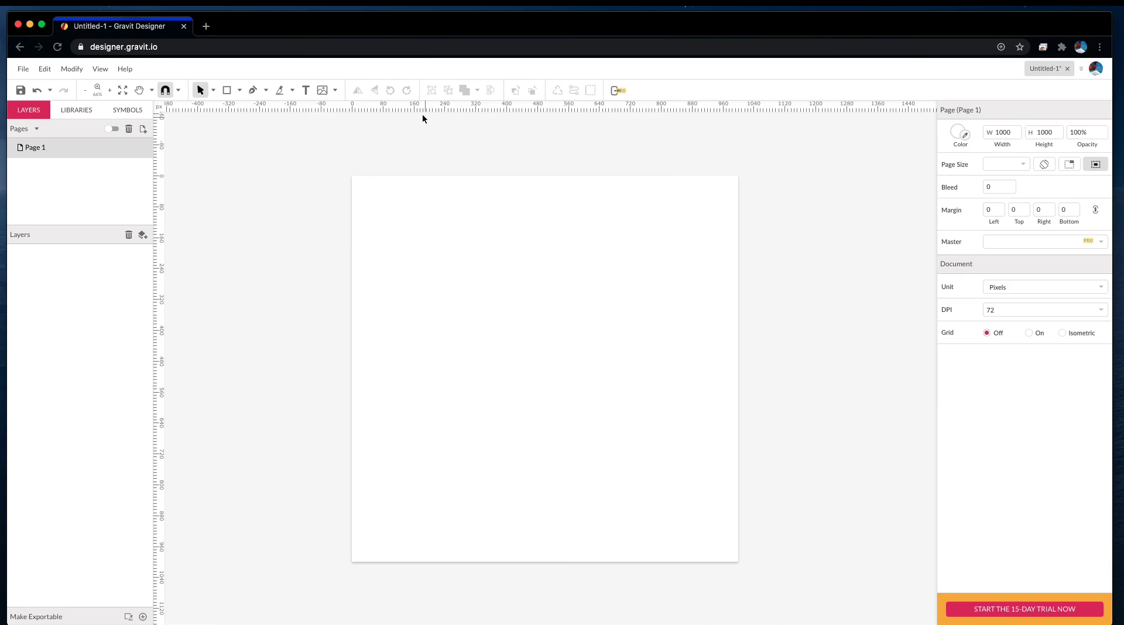
# - Drag out horizontal guides near top, middle, bottom and vertical guides near left, middle, right
pyautogui.moveTo(431, 108); pyautogui.dragTo(440, 190)
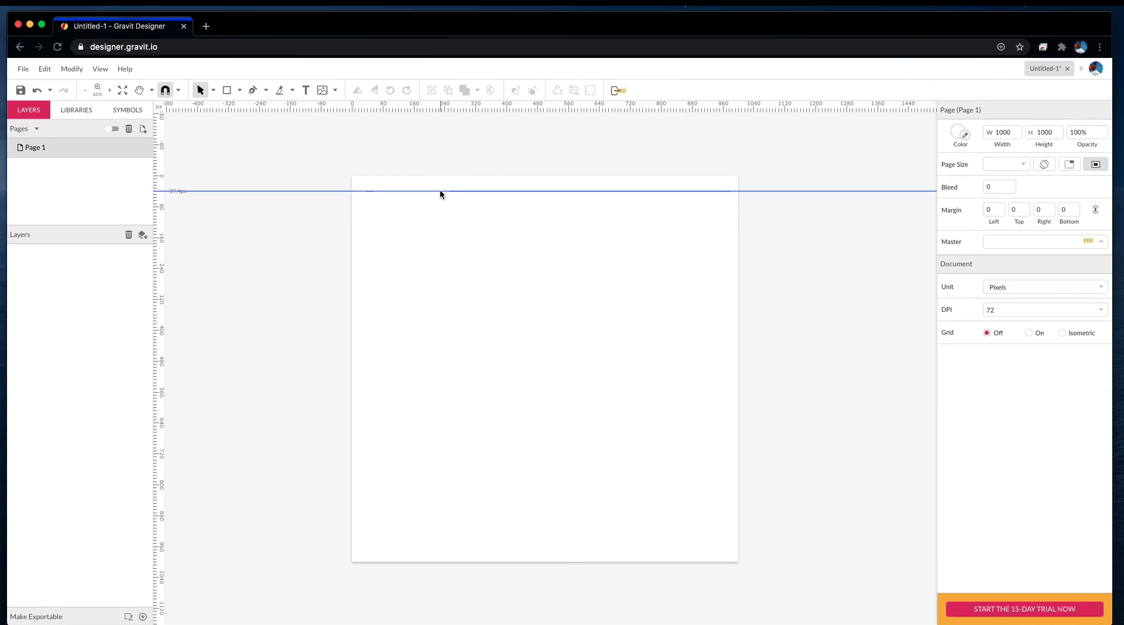
pyautogui.moveTo(440, 190); pyautogui.dragTo(440, 188)
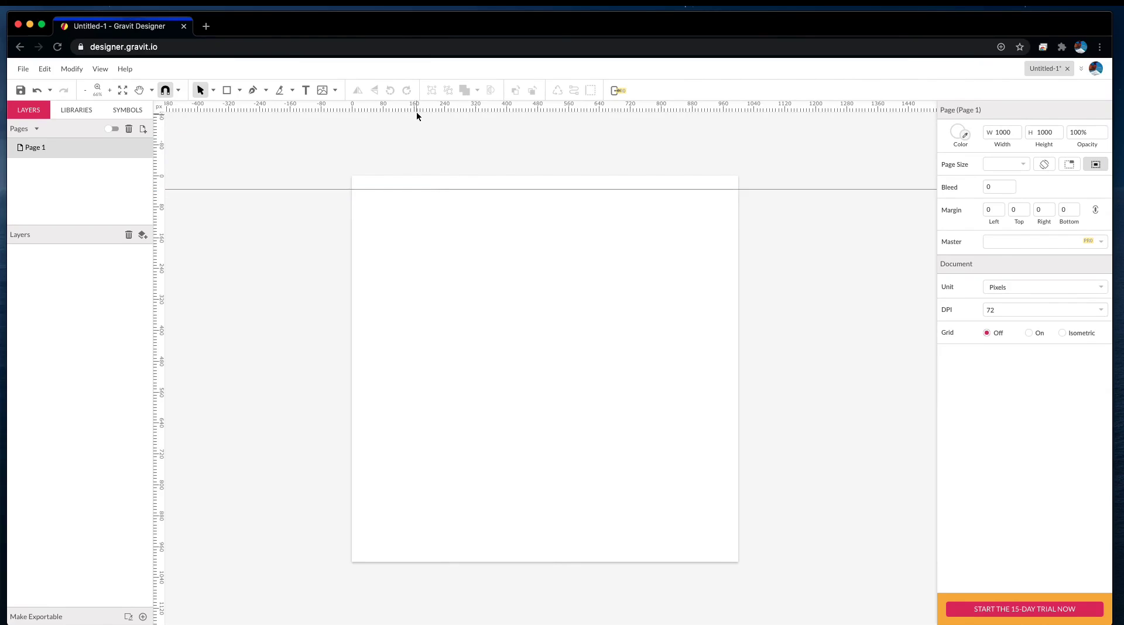
pyautogui.moveTo(416, 116); pyautogui.dragTo(467, 545)
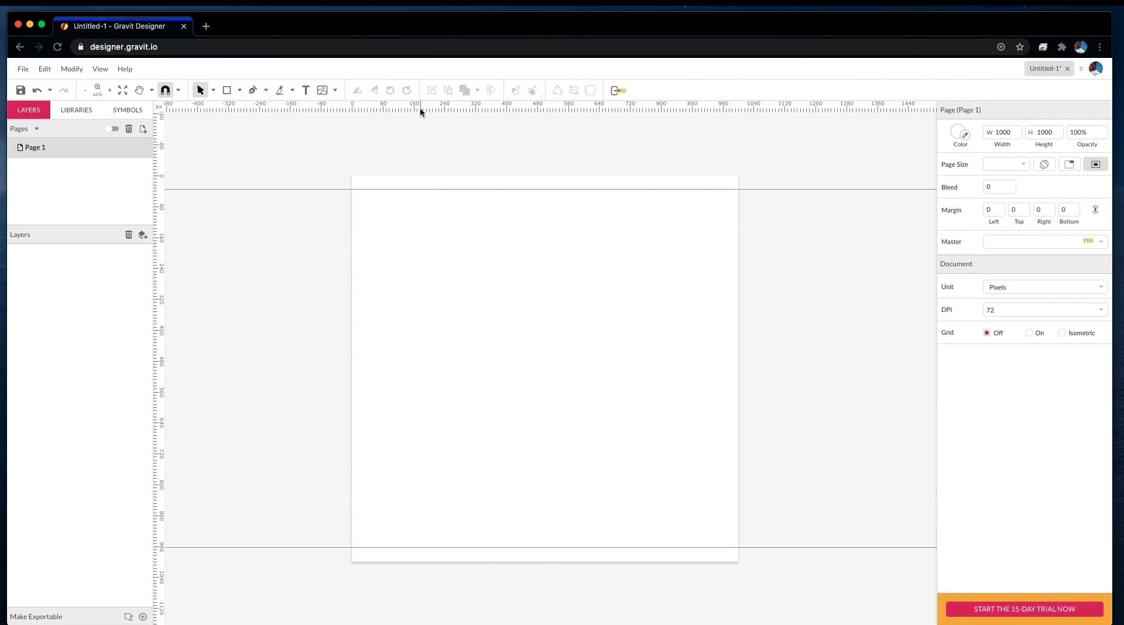
pyautogui.moveTo(160, 346); pyautogui.dragTo(369, 373)
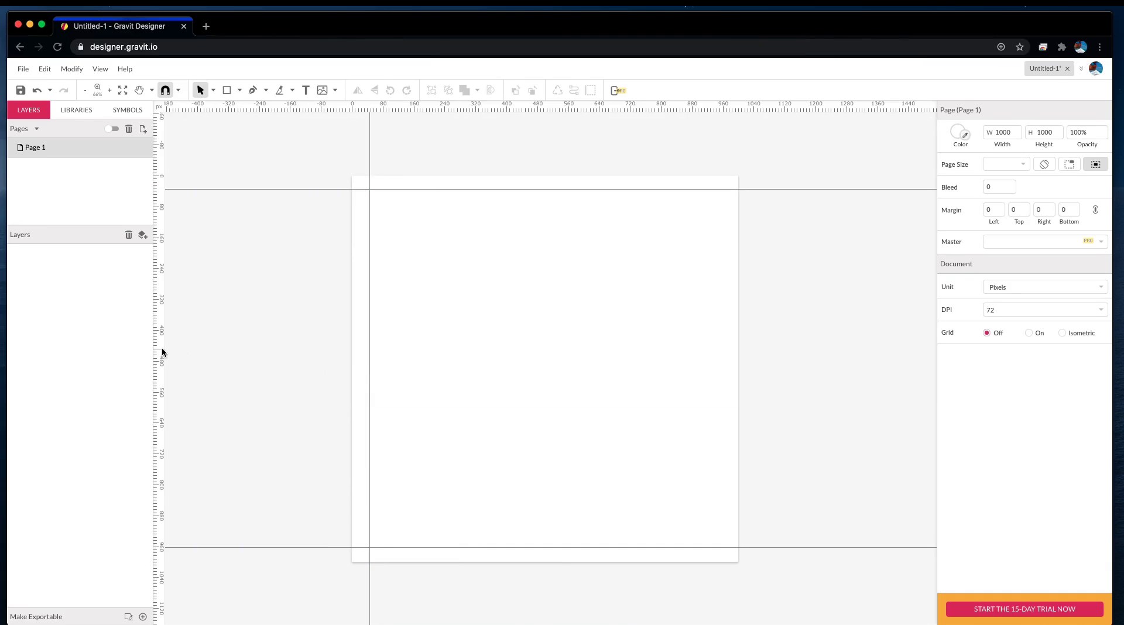
pyautogui.moveTo(162, 348); pyautogui.dragTo(725, 357)
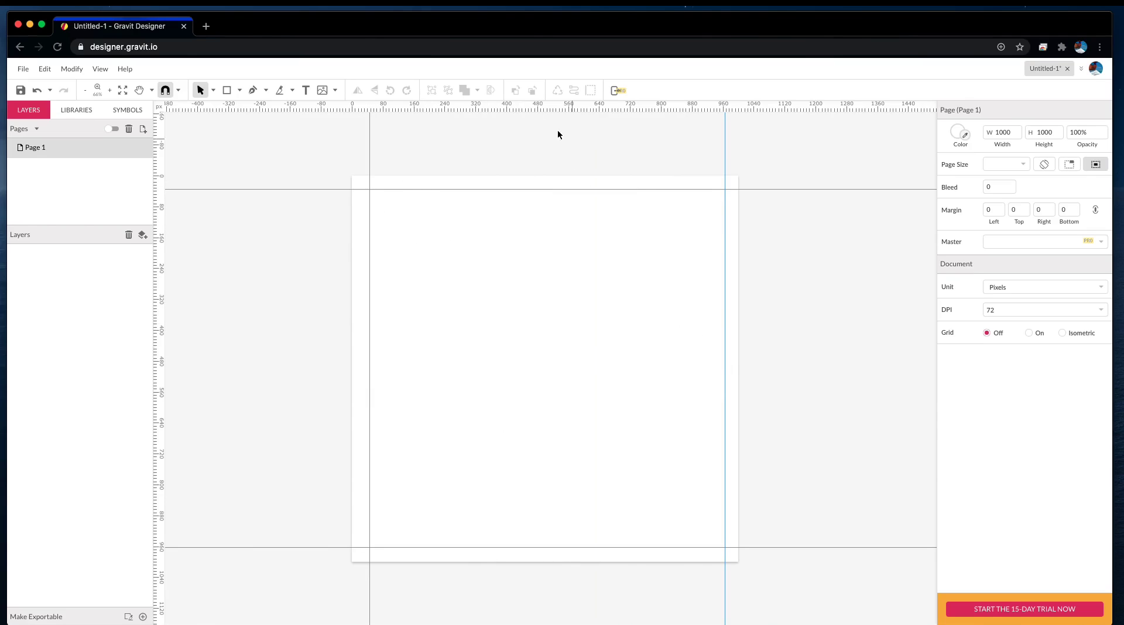
pyautogui.moveTo(538, 109); pyautogui.dragTo(569, 371)
pyautogui.moveTo(159, 304); pyautogui.dragTo(545, 329)
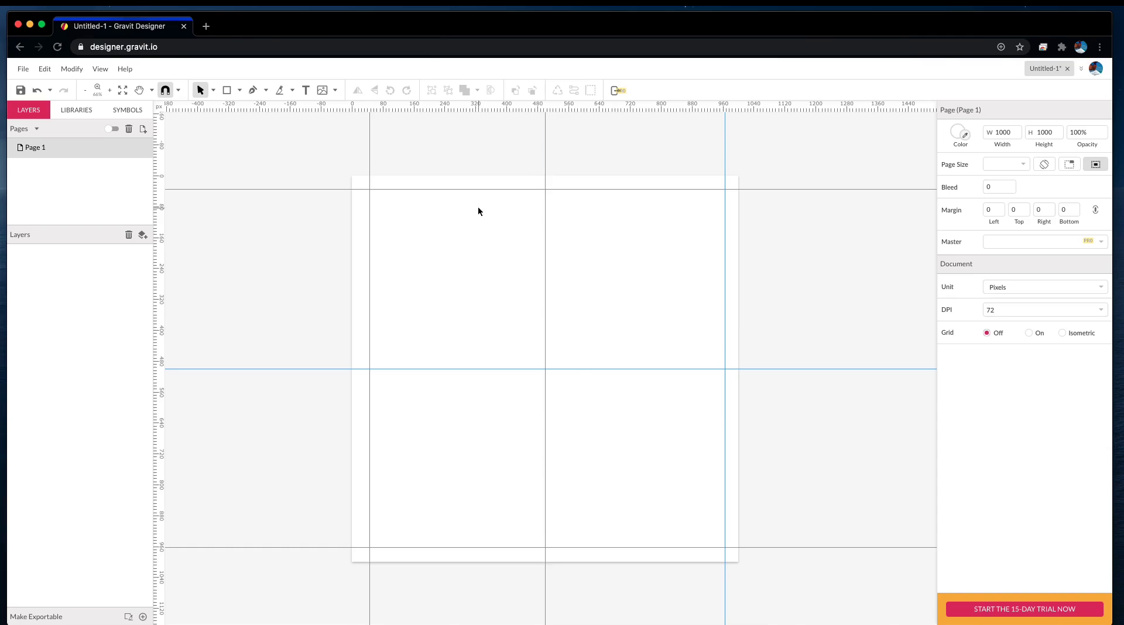
pyautogui.click(178, 89)
# - Turn off Snap to Anchor Points and turn on Snap to Guide Lines
pyautogui.click(234, 189)
pyautogui.click(177, 89)
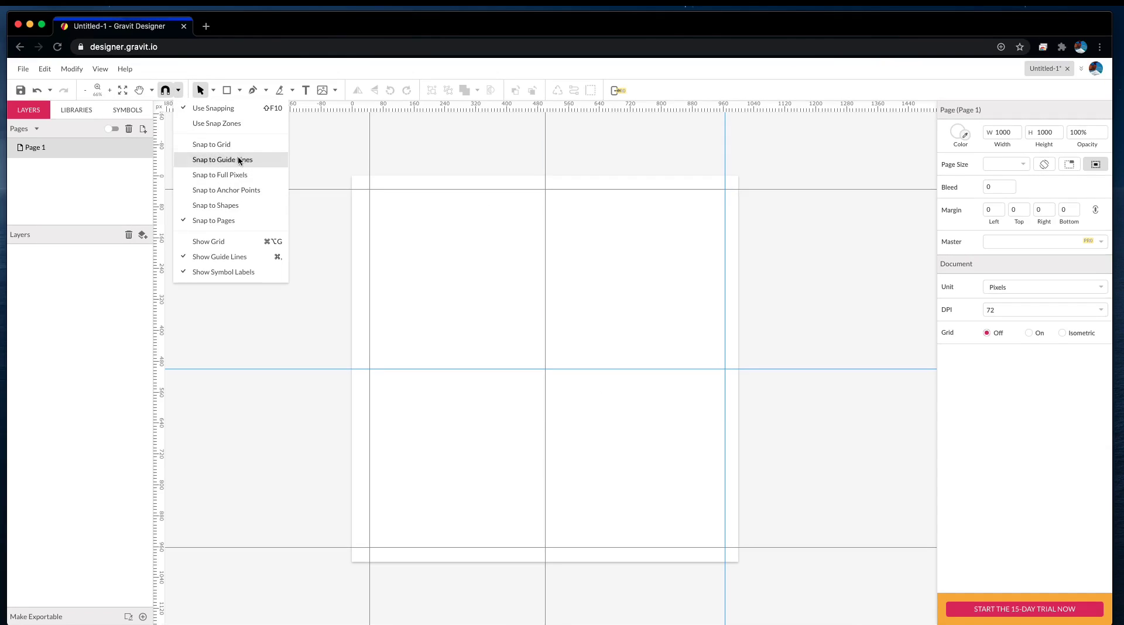
pyautogui.click(252, 164)
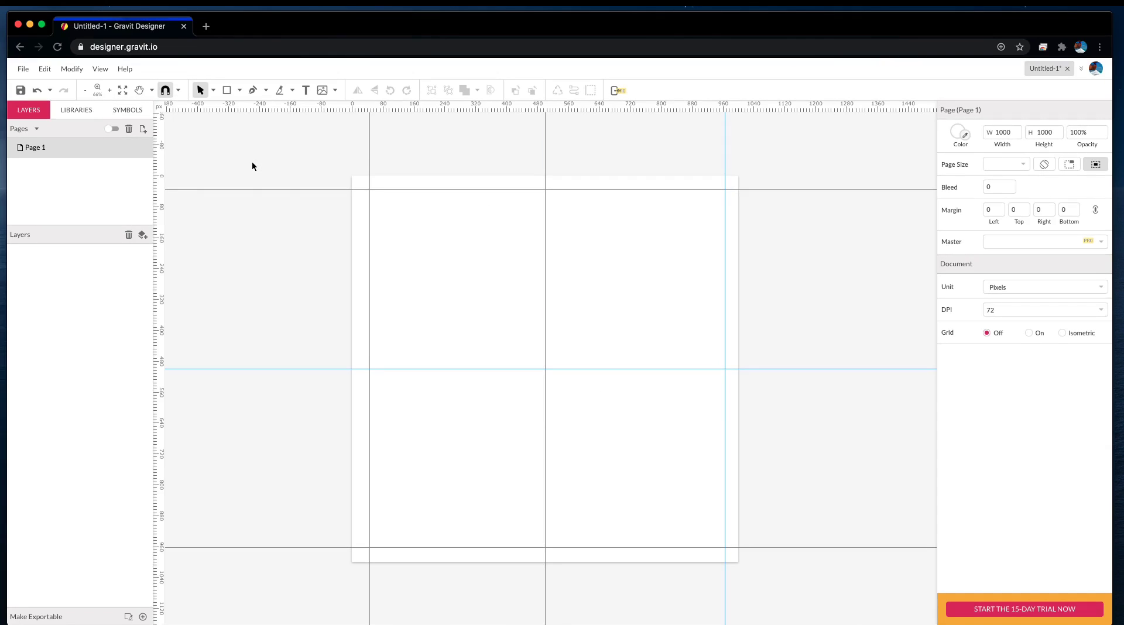
# - Draw a test square, drag it to check guide snapping, then delete it
pyautogui.press('r')
pyautogui.moveTo(411, 226); pyautogui.dragTo(501, 316)
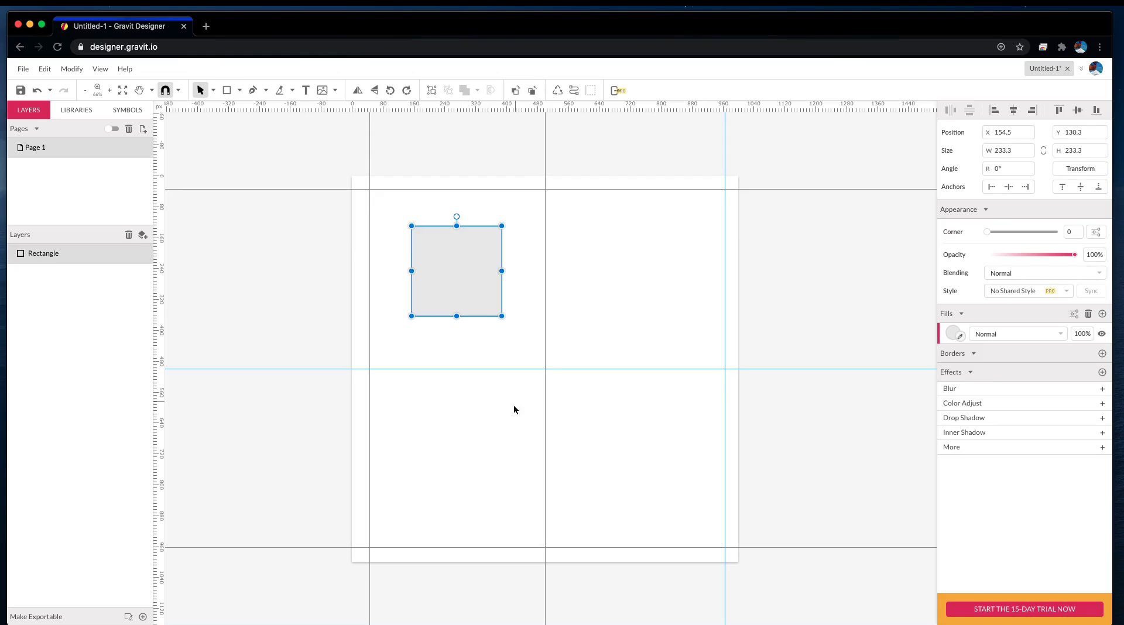
pyautogui.moveTo(462, 274); pyautogui.dragTo(641, 408)
pyautogui.press('Delete')
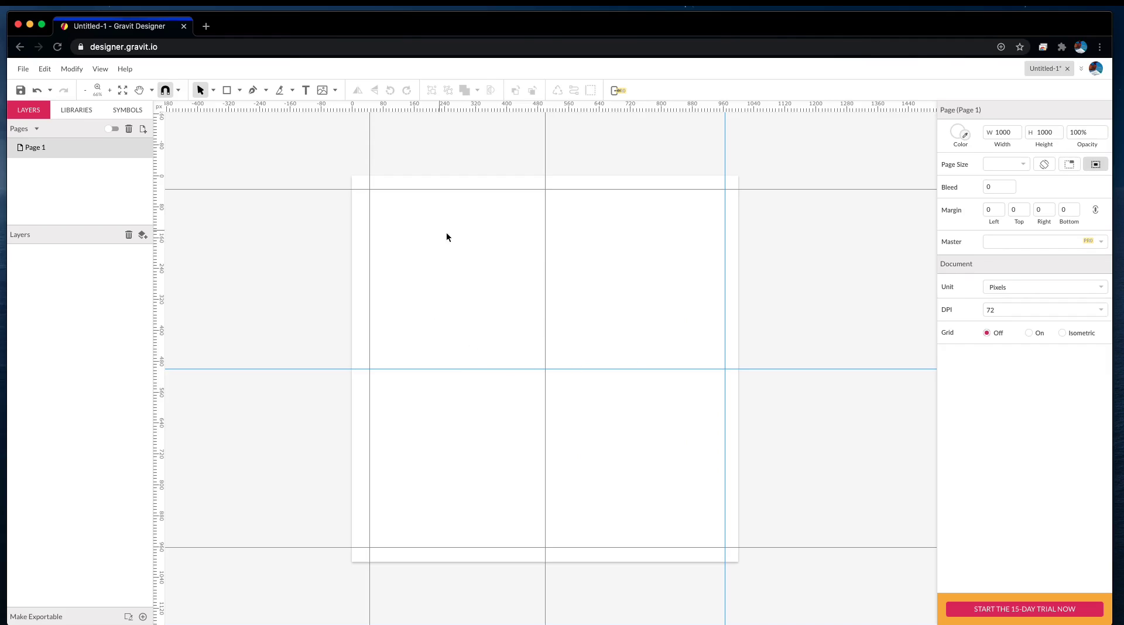
# - Zoom in to 150% and pan around the page with the Hand tool
pyautogui.scroll(-1, 542, 237)
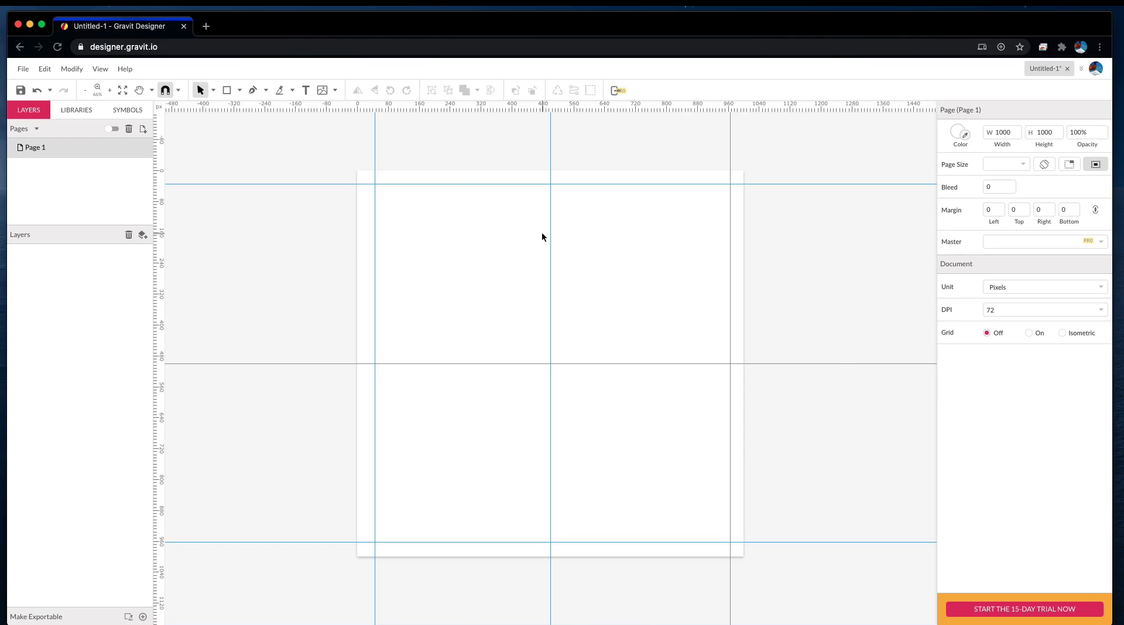
pyautogui.scroll(5, 542, 237)
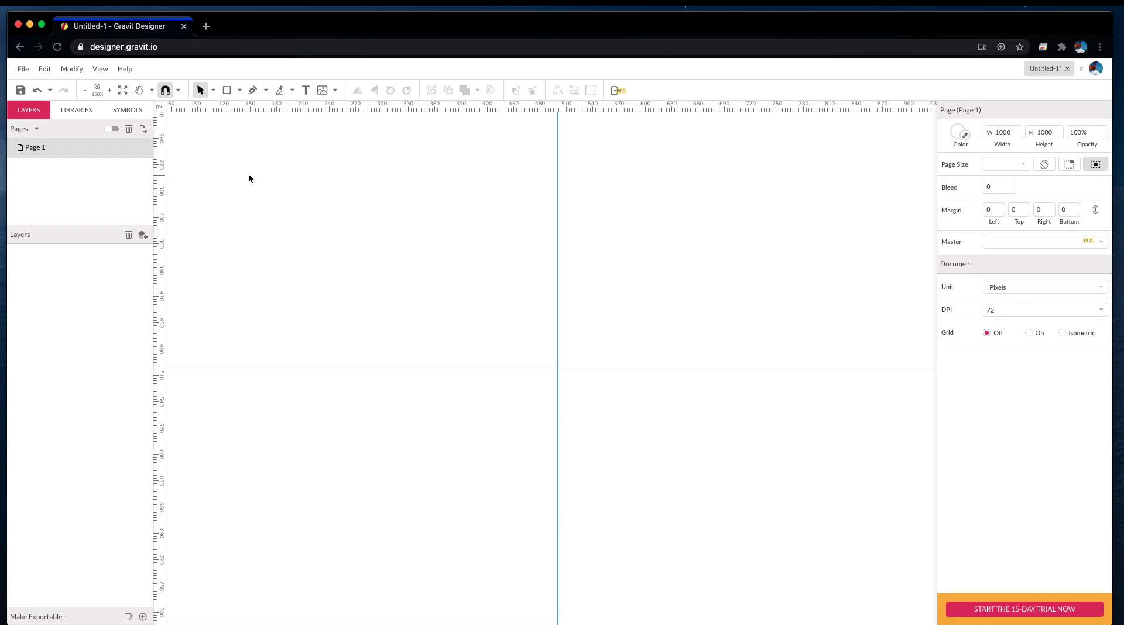
pyautogui.press('h')
pyautogui.moveTo(250, 177); pyautogui.dragTo(332, 240)
pyautogui.press('v')
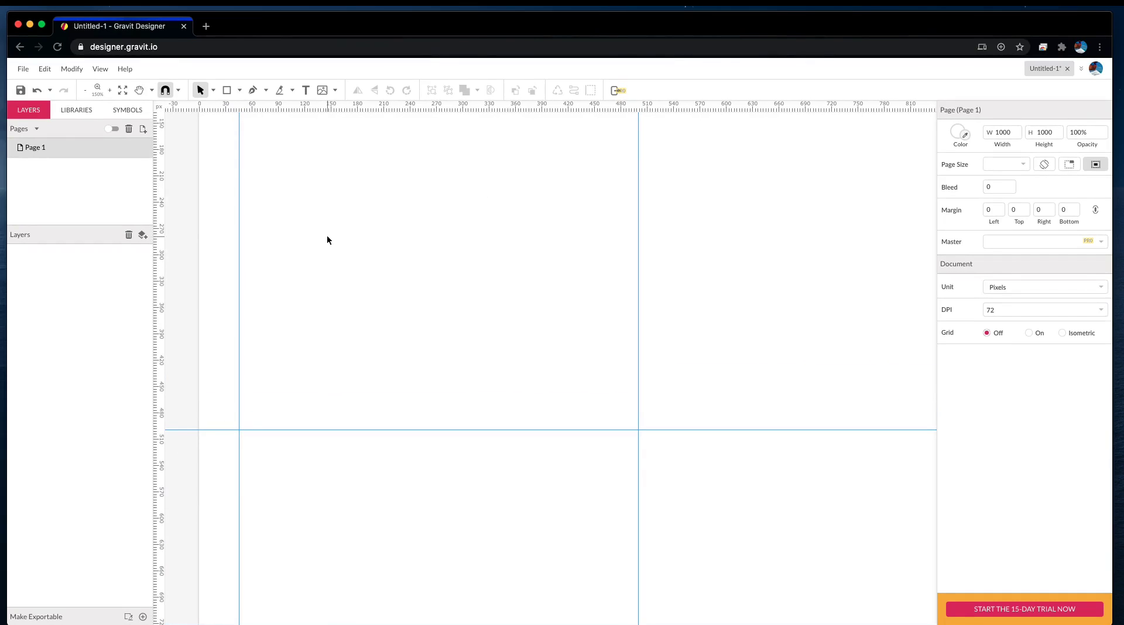
pyautogui.click(141, 93)
pyautogui.moveTo(349, 188); pyautogui.dragTo(367, 226)
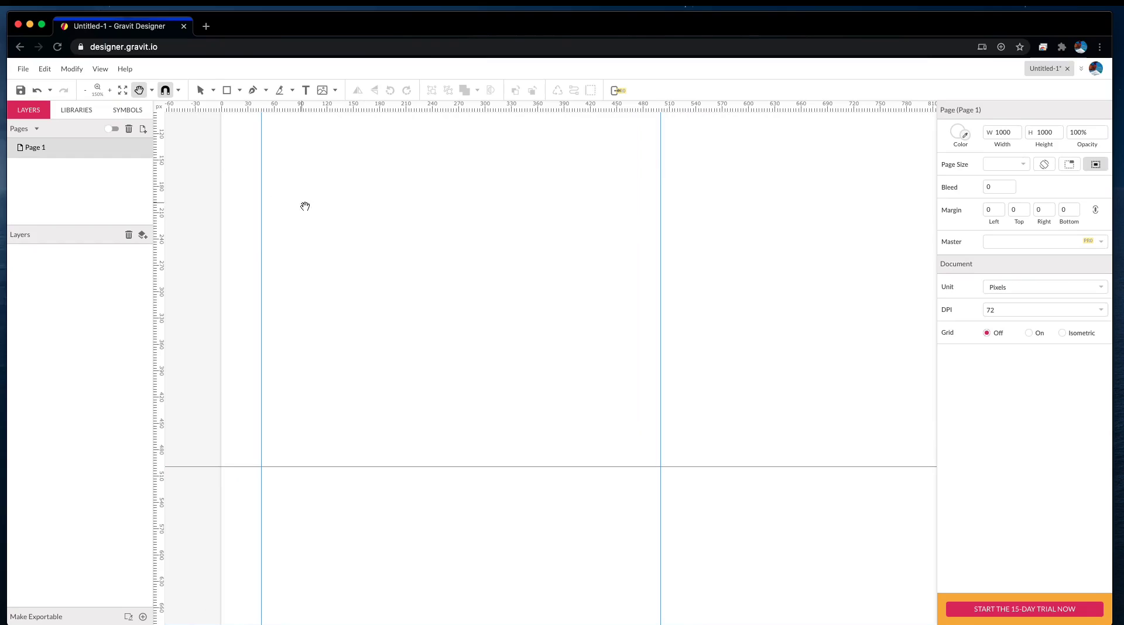
pyautogui.press('v')
pyautogui.press('h')
pyautogui.moveTo(281, 178); pyautogui.dragTo(274, 332)
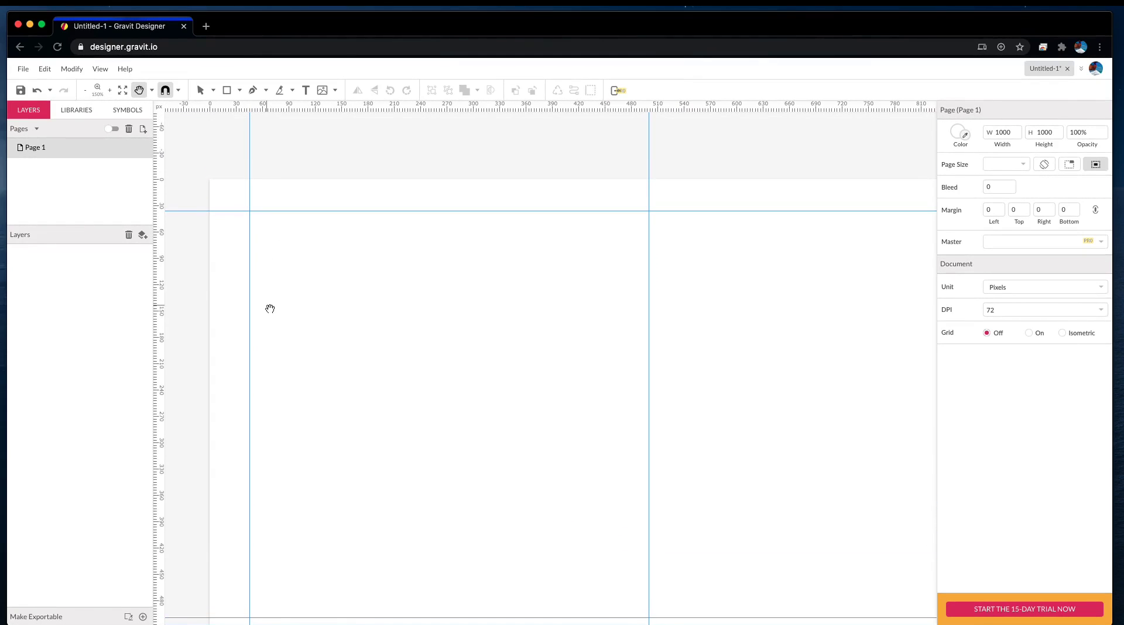
pyautogui.press('v')
# - Zoom out to 50% and pan so the whole page sits centred in view
pyautogui.scroll(2, 311, 276)
pyautogui.press('h')
pyautogui.moveTo(308, 276); pyautogui.dragTo(314, 299)
pyautogui.press('v')
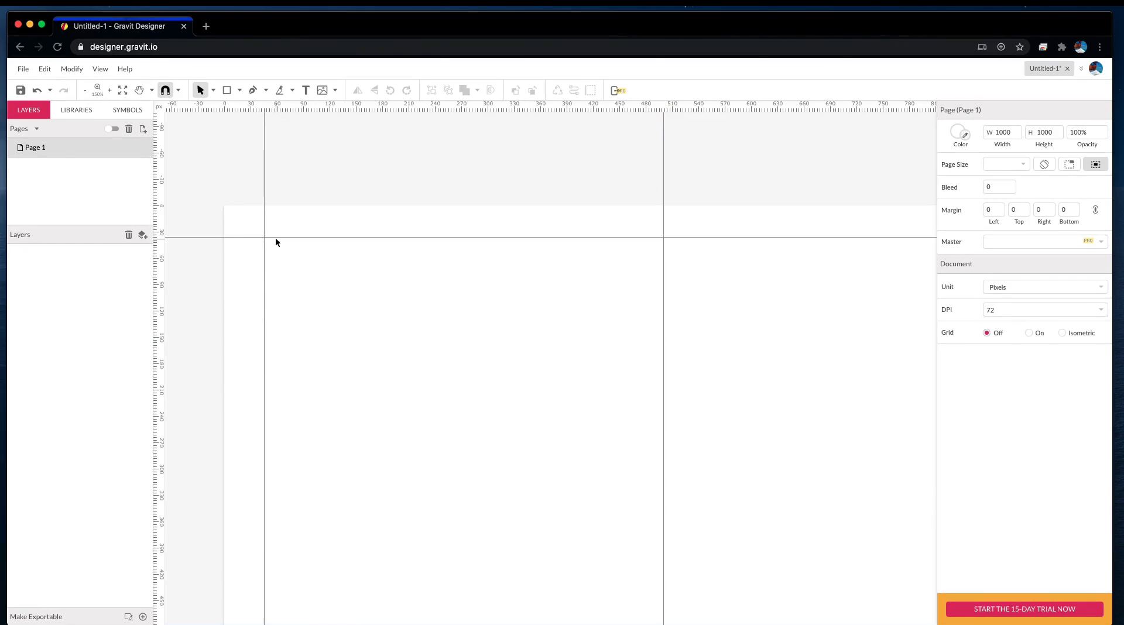
pyautogui.moveTo(454, 340); pyautogui.dragTo(449, 296)
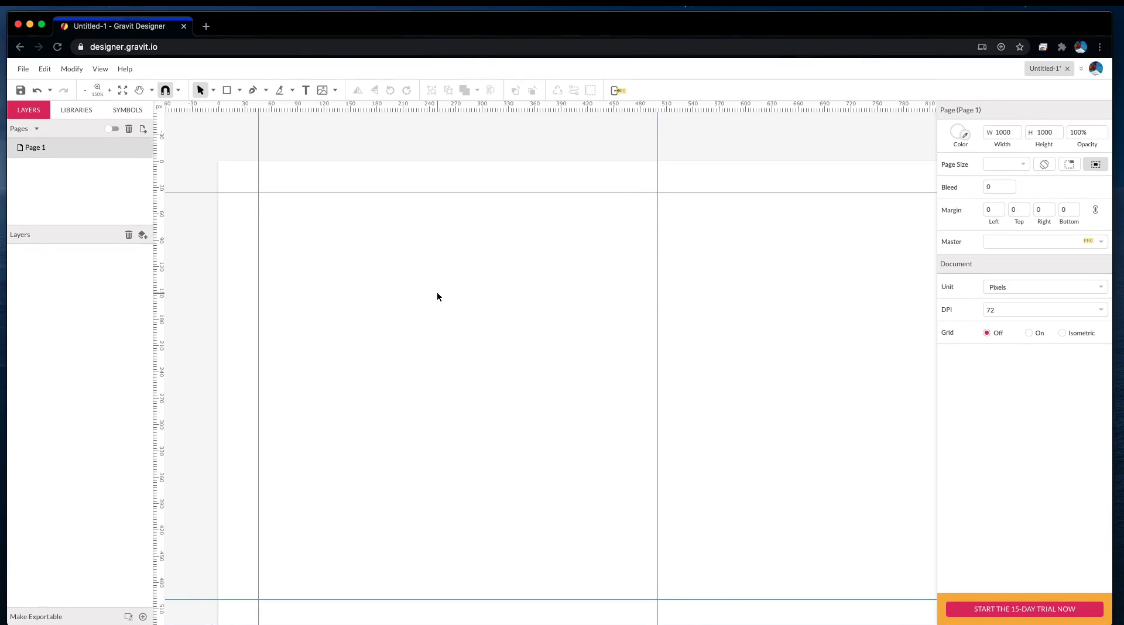
pyautogui.press('super+minus')
pyautogui.press('super+minus')
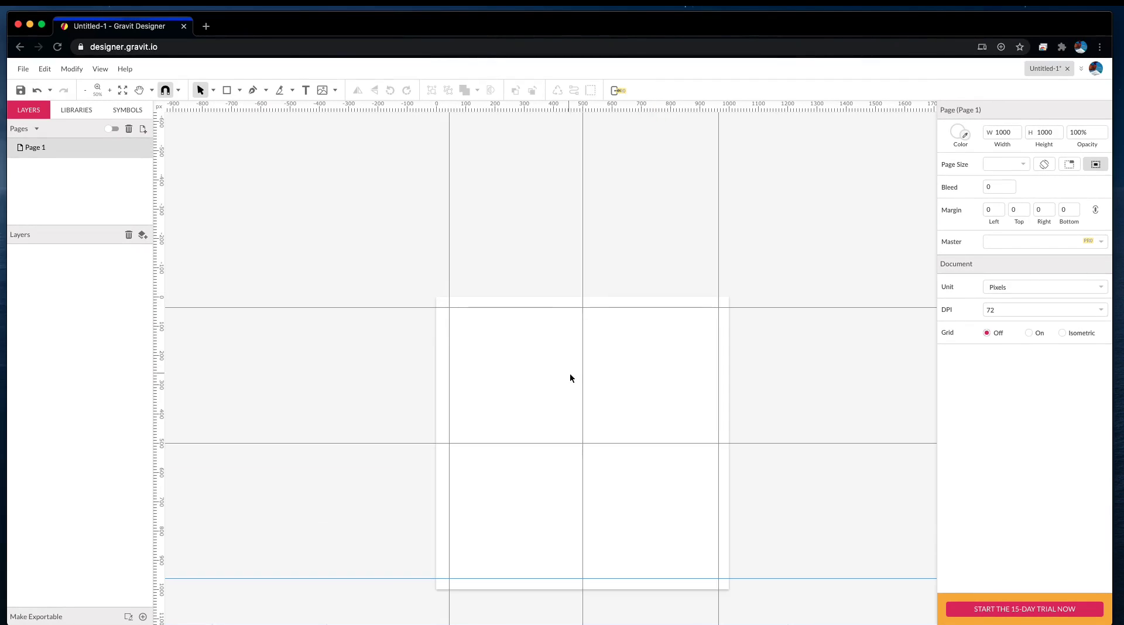
pyautogui.moveTo(569, 377); pyautogui.dragTo(540, 302)
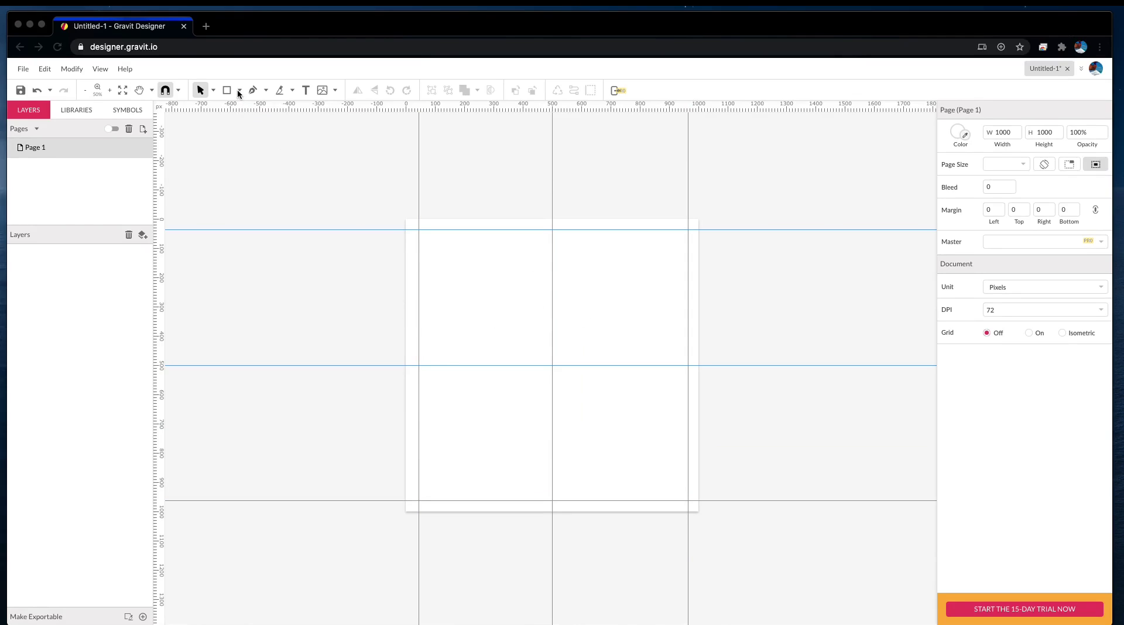
# - Draw a gray square in the upper middle of the page
pyautogui.press('super+Tab')
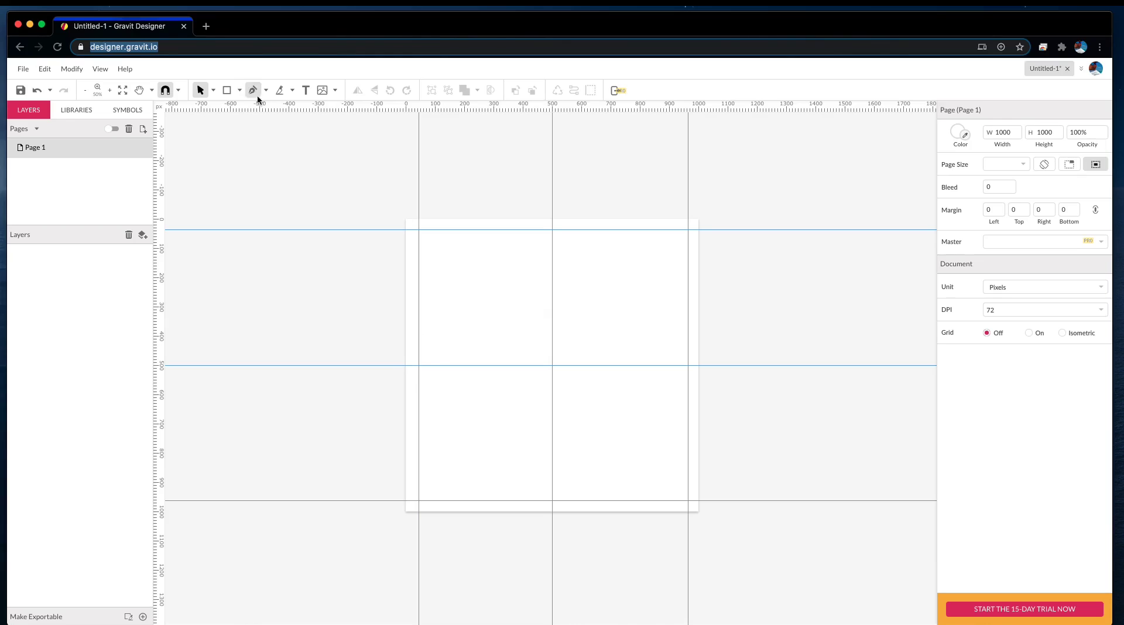
pyautogui.click(226, 90)
pyautogui.moveTo(473, 265); pyautogui.dragTo(576, 365)
# - Draw a second square overlapping the first and fill it red
pyautogui.click(226, 90)
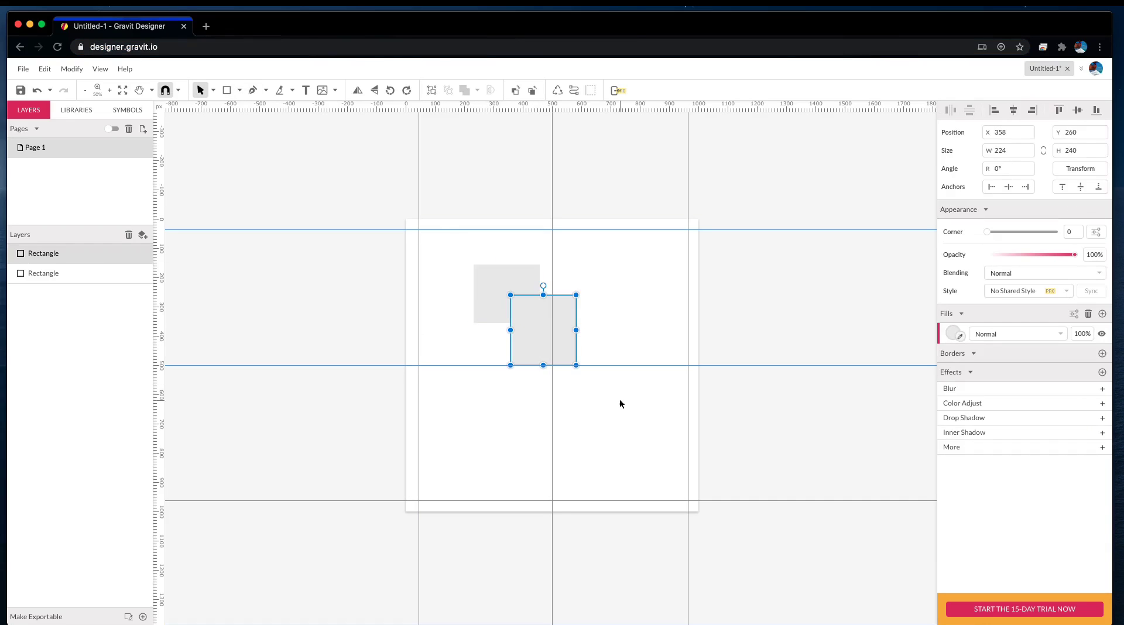
pyautogui.click(953, 333)
pyautogui.click(962, 535)
pyautogui.click(644, 314)
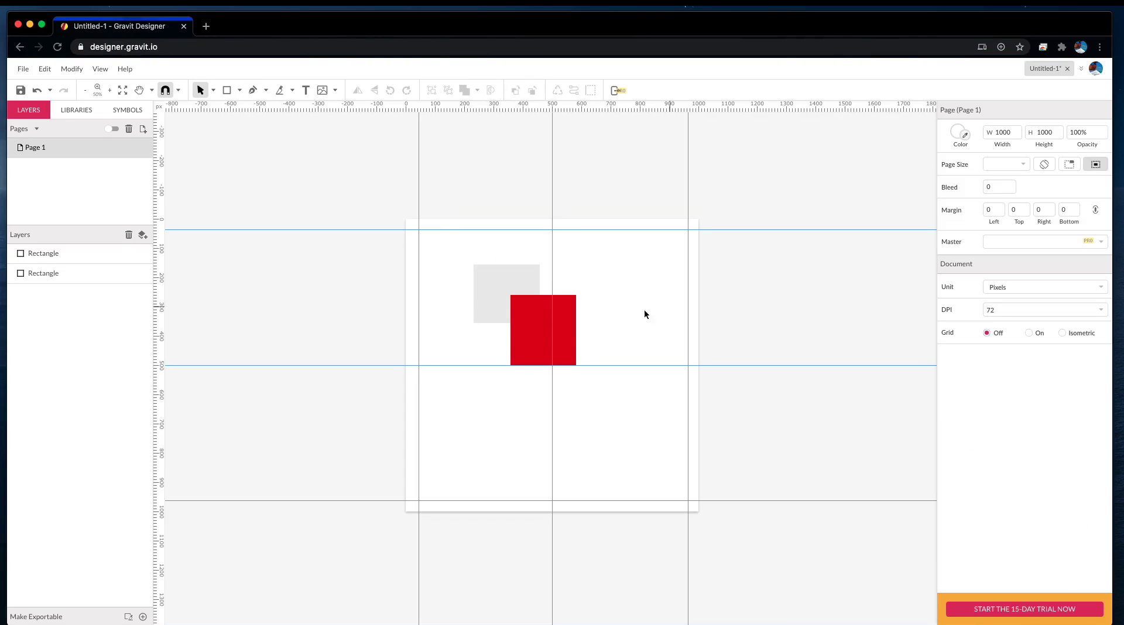
# - Alt-drag a copy of the red square, fill it blue, and move it to overlap both
pyautogui.keyDown('alt'); pyautogui.moveTo(557, 331); pyautogui.dragTo(499, 343); pyautogui.keyUp('alt')
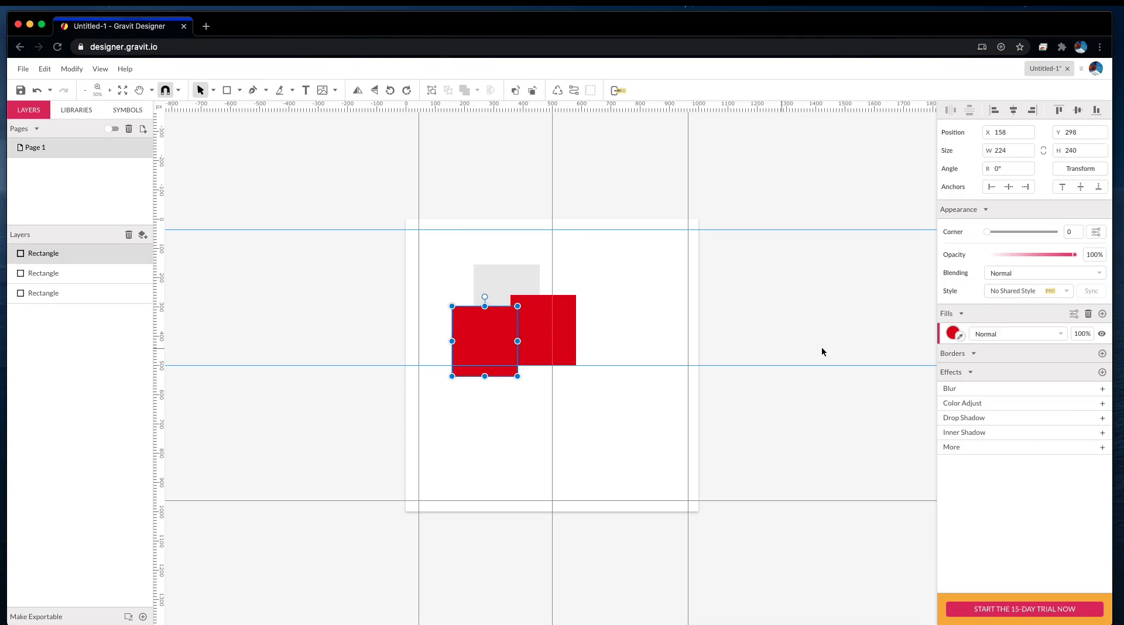
pyautogui.click(953, 333)
pyautogui.moveTo(1009, 414); pyautogui.dragTo(1088, 378)
pyautogui.click(732, 362)
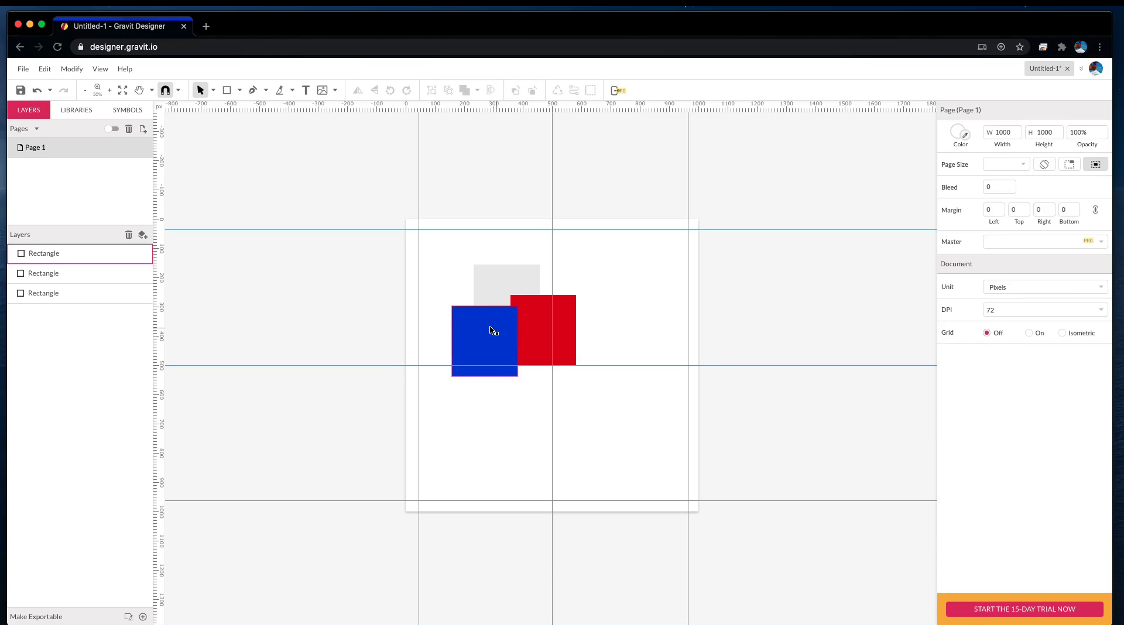
pyautogui.moveTo(491, 331); pyautogui.dragTo(513, 336)
pyautogui.click(585, 293)
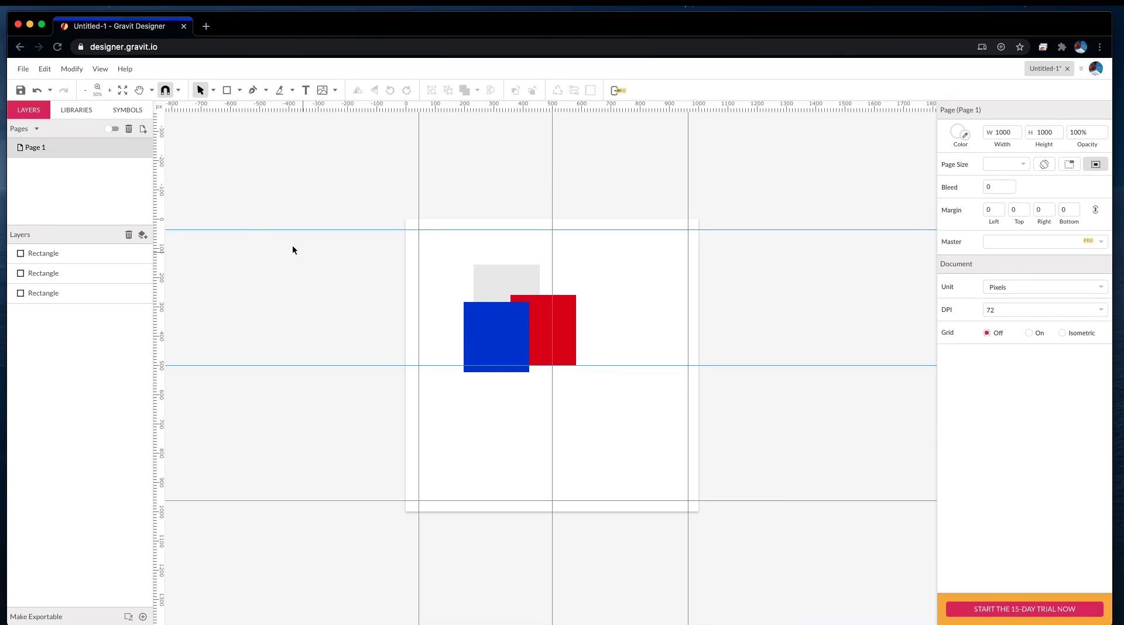
pyautogui.click(101, 70)
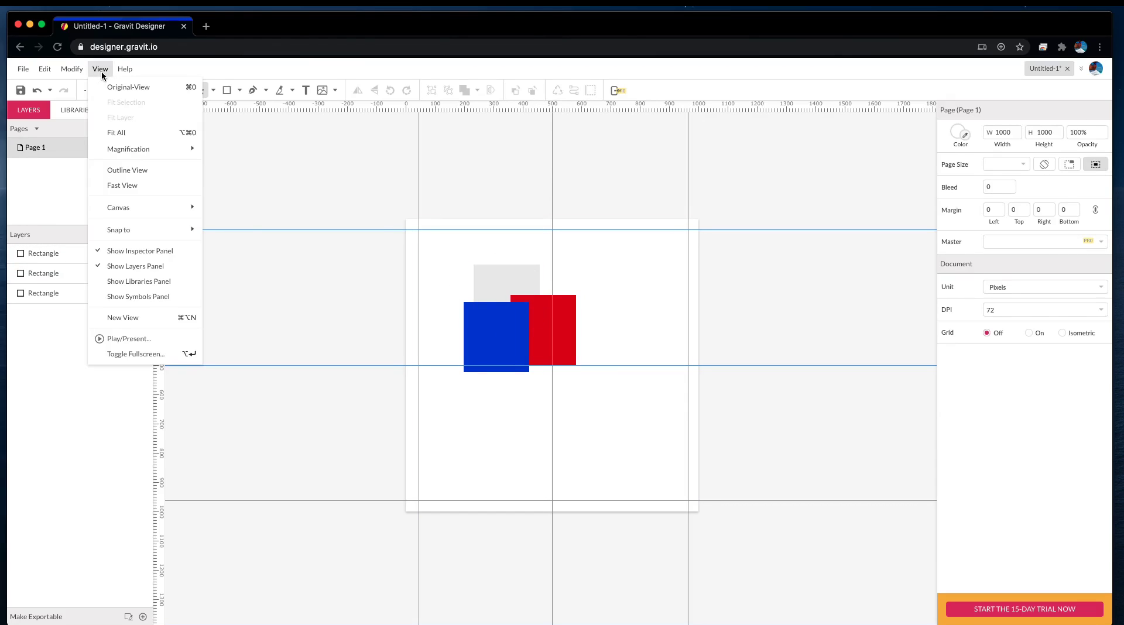
pyautogui.click(139, 170)
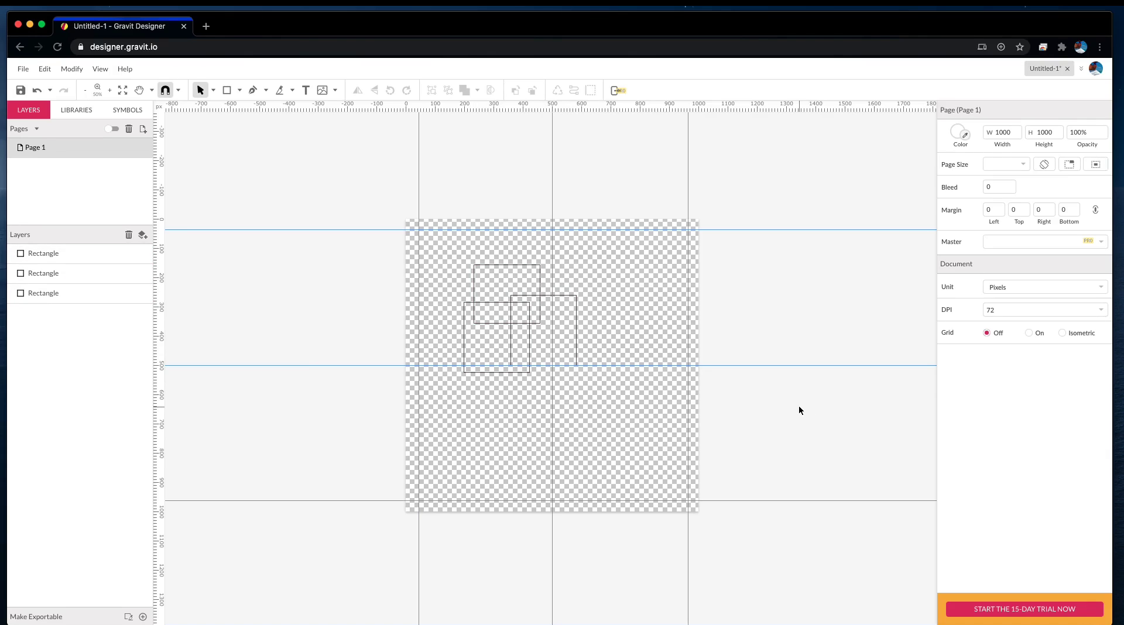
pyautogui.click(101, 69)
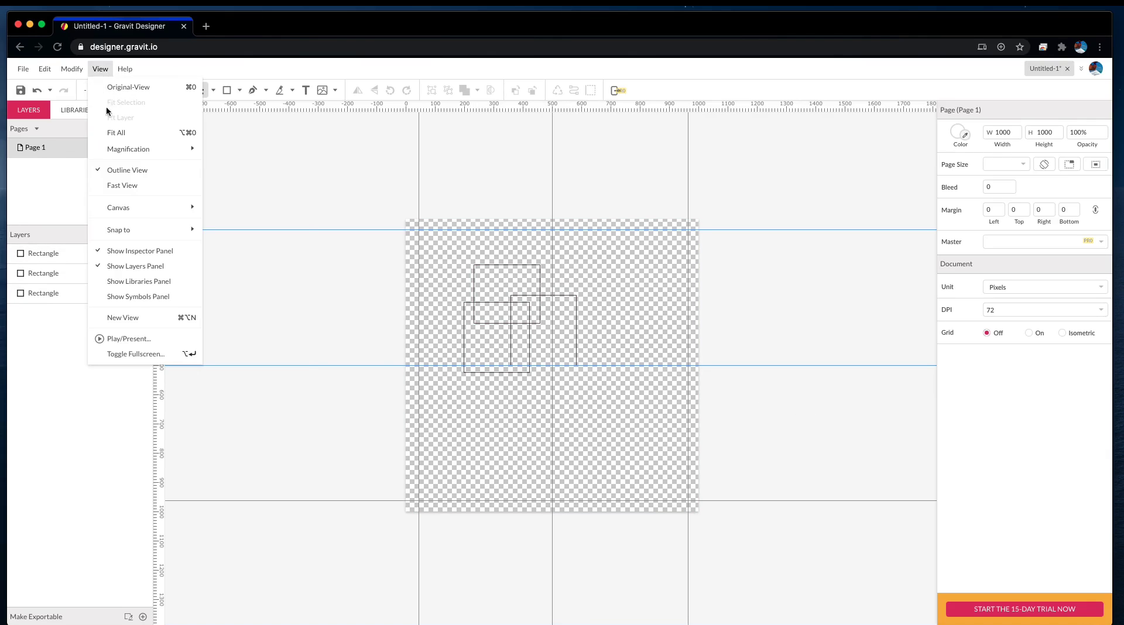
pyautogui.click(124, 167)
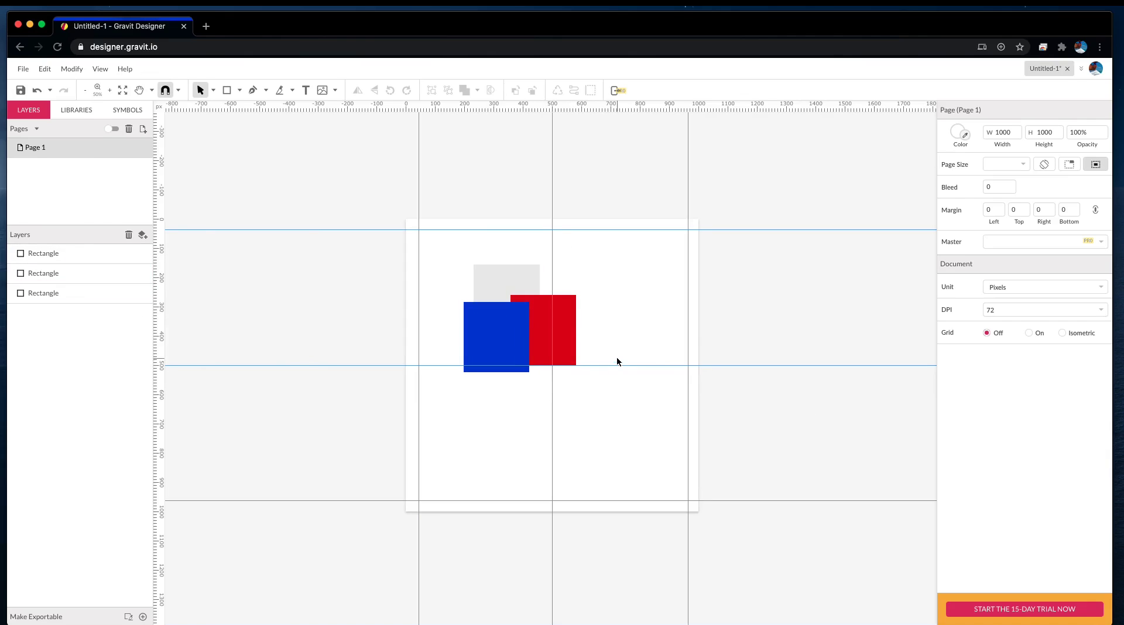